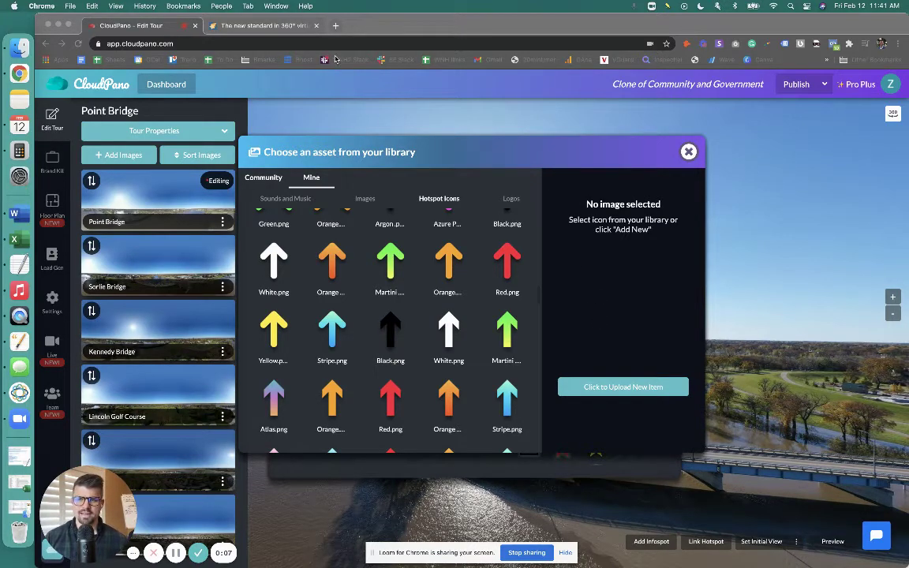
- Make the browser window full screen and look through the arrow hotspot icons in the personal asset library
{"action": "left_click", "coordinate": [69, 26]}
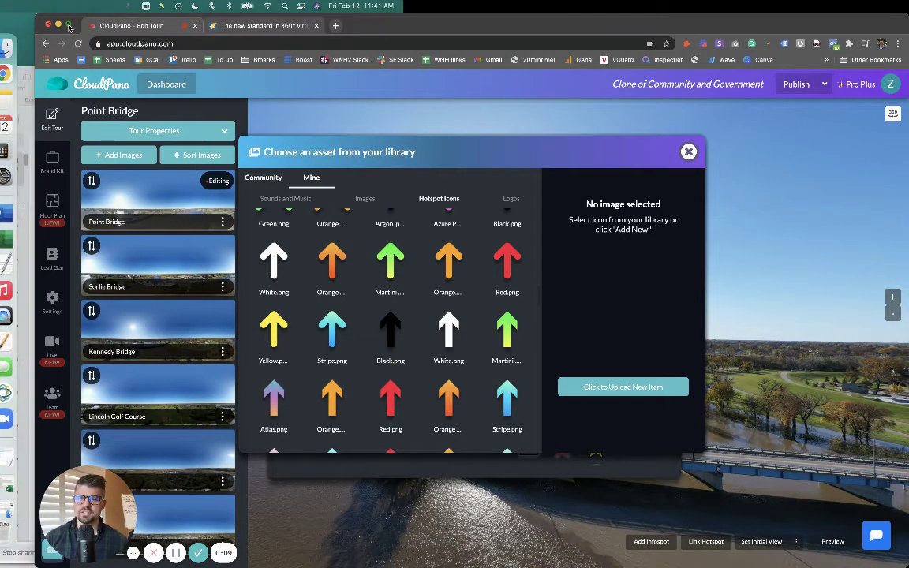
{"action": "scroll", "coordinate": [422, 305], "scroll_direction": "up", "scroll_amount": 3}
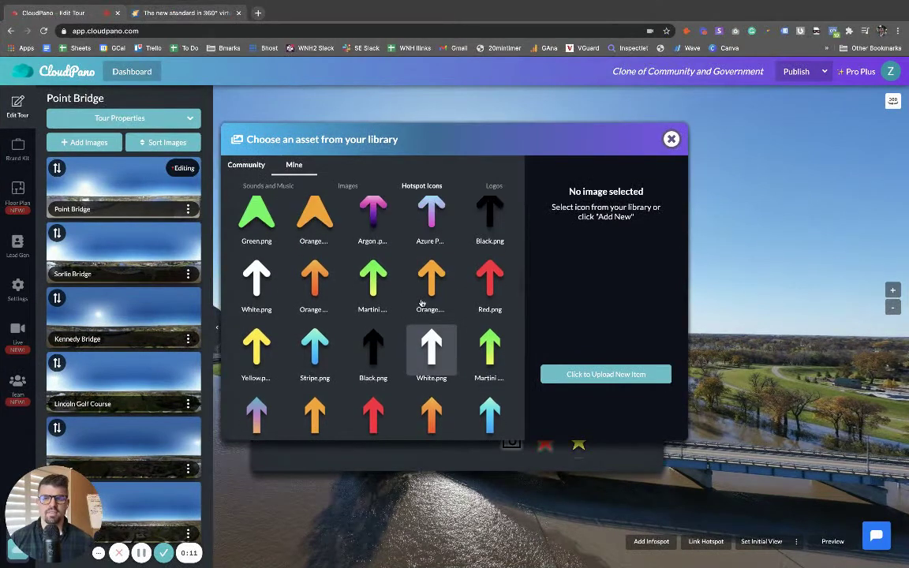
{"action": "scroll", "coordinate": [422, 310], "scroll_direction": "up", "scroll_amount": 2}
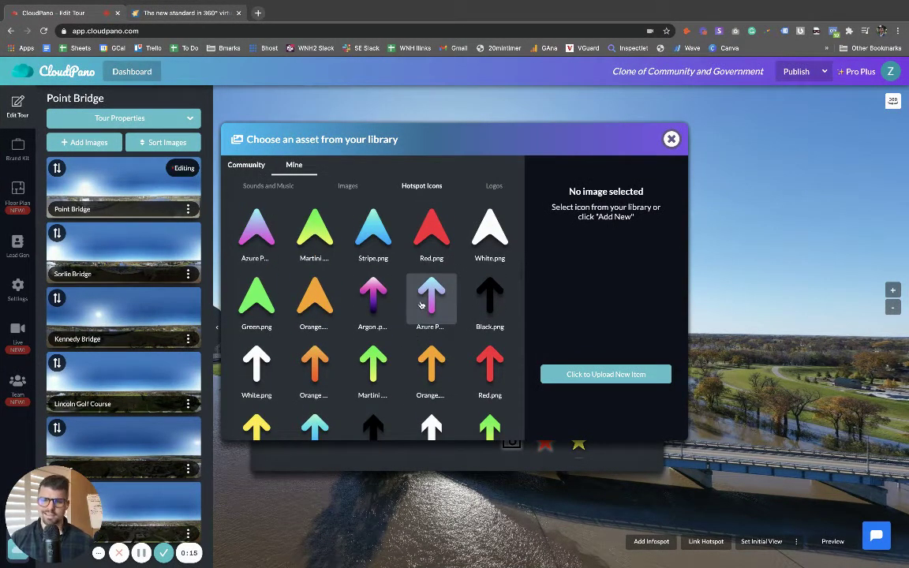
{"action": "scroll", "coordinate": [421, 304], "scroll_direction": "up", "scroll_amount": 1}
{"action": "scroll", "coordinate": [421, 300], "scroll_direction": "down", "scroll_amount": 7}
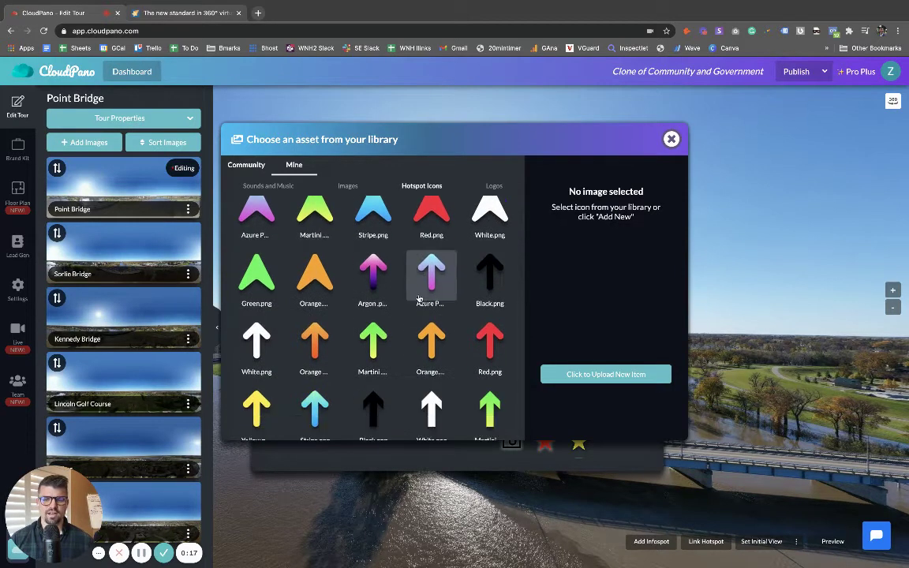
{"action": "scroll", "coordinate": [420, 297], "scroll_direction": "down", "scroll_amount": 10}
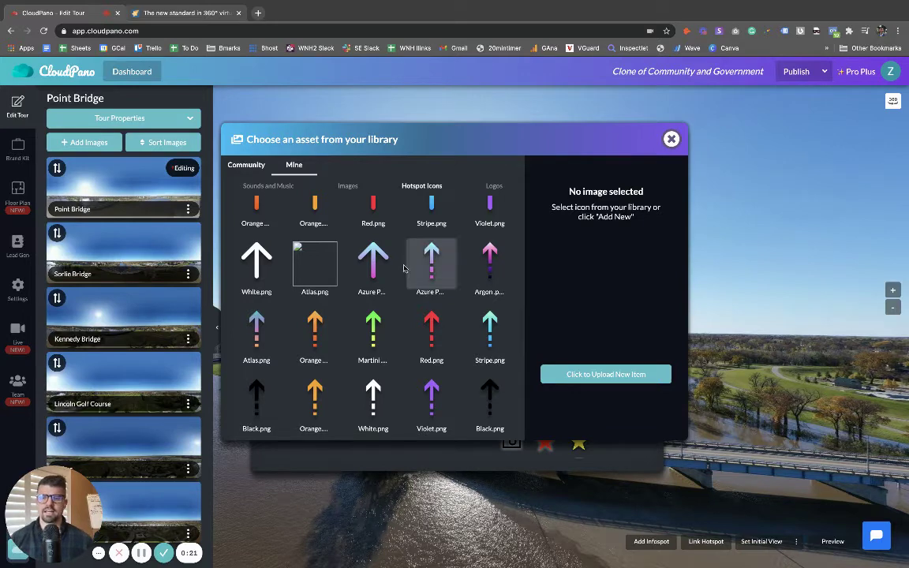
- Switch to the CloudPano home page and review its brand logos, How CloudPano Works and virtual tour sections
{"action": "left_click", "coordinate": [204, 15]}
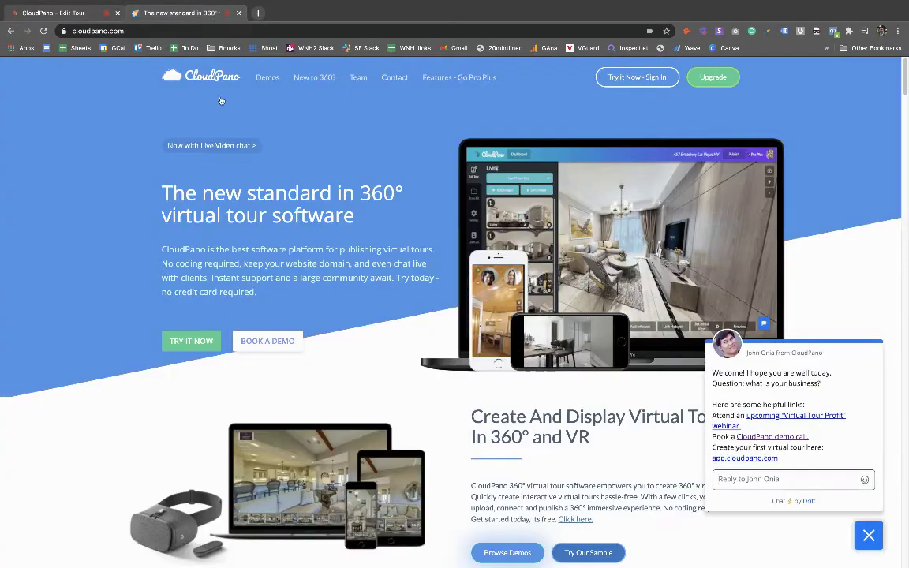
{"action": "scroll", "coordinate": [400, 247], "scroll_direction": "down", "scroll_amount": 5}
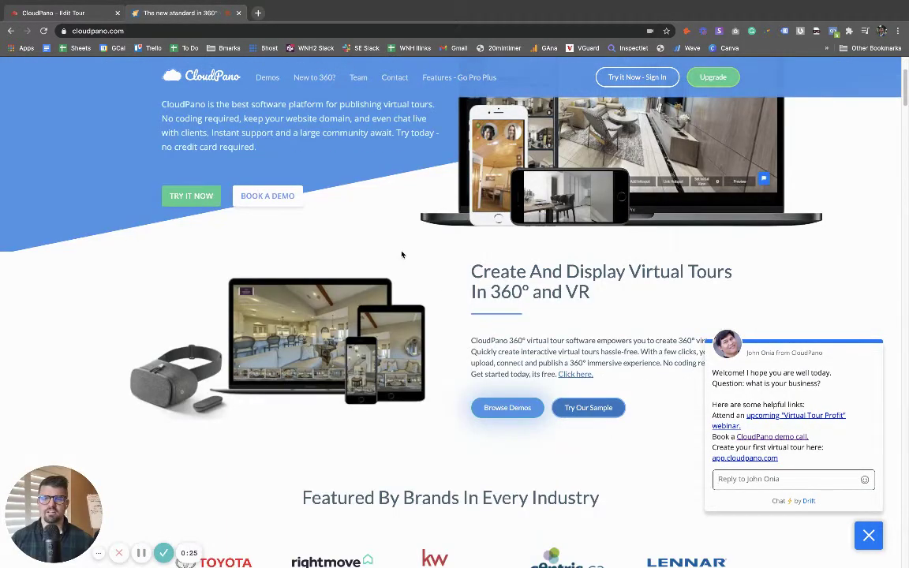
{"action": "scroll", "coordinate": [400, 241], "scroll_direction": "down", "scroll_amount": 1}
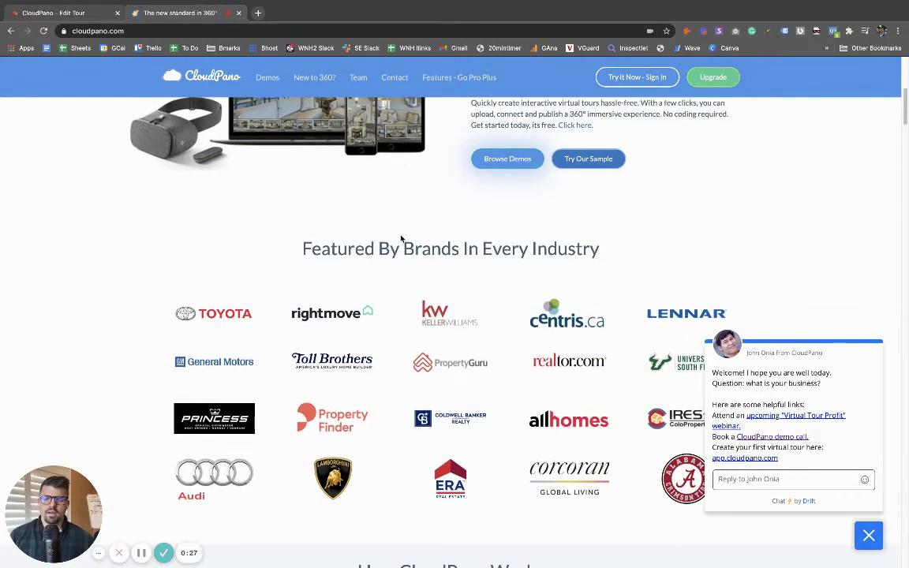
{"action": "scroll", "coordinate": [400, 236], "scroll_direction": "down", "scroll_amount": 2}
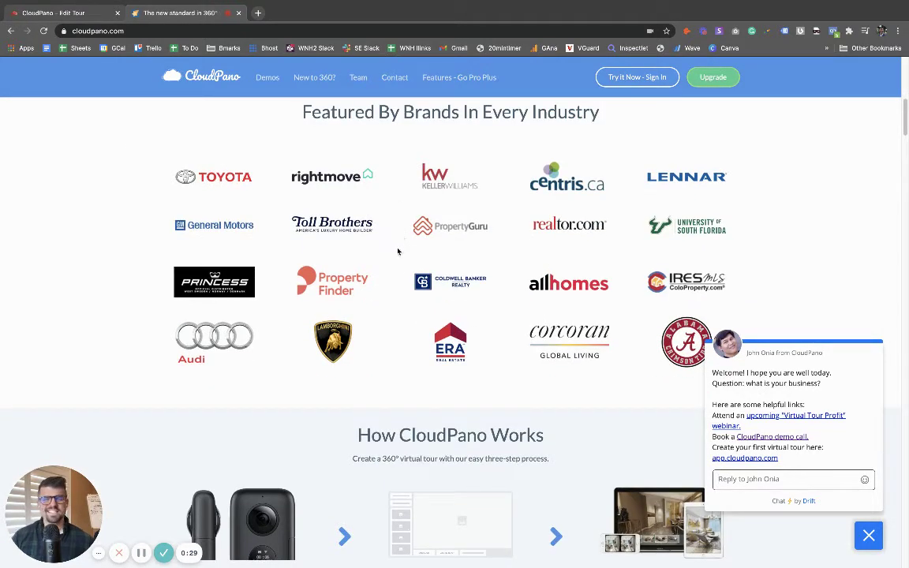
{"action": "scroll", "coordinate": [386, 268], "scroll_direction": "down", "scroll_amount": 2}
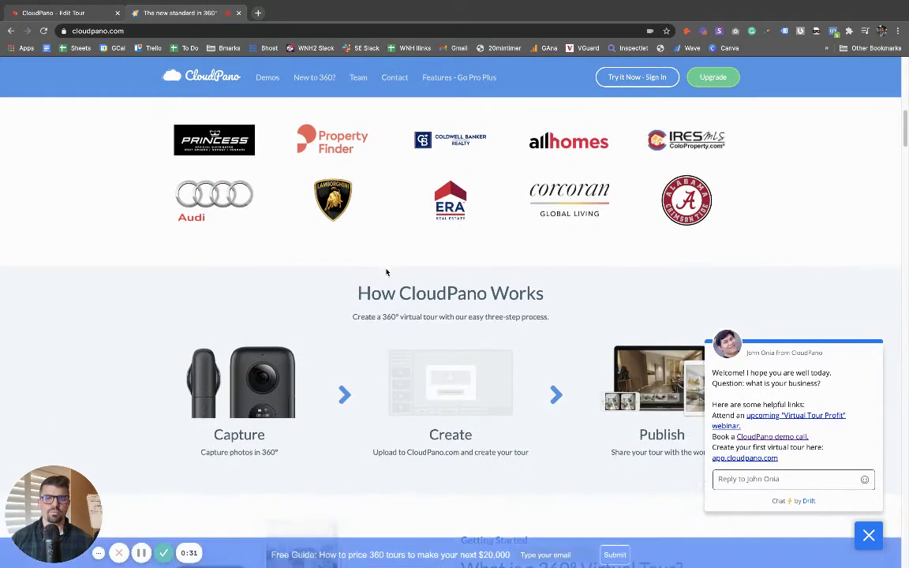
{"action": "scroll", "coordinate": [386, 272], "scroll_direction": "down", "scroll_amount": 7}
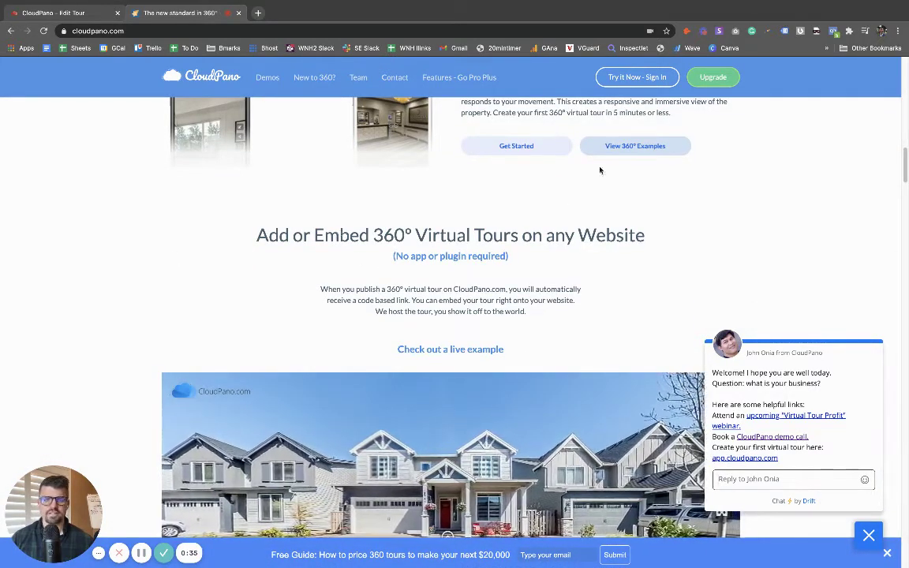
{"action": "scroll", "coordinate": [84, 286], "scroll_direction": "up", "scroll_amount": 5}
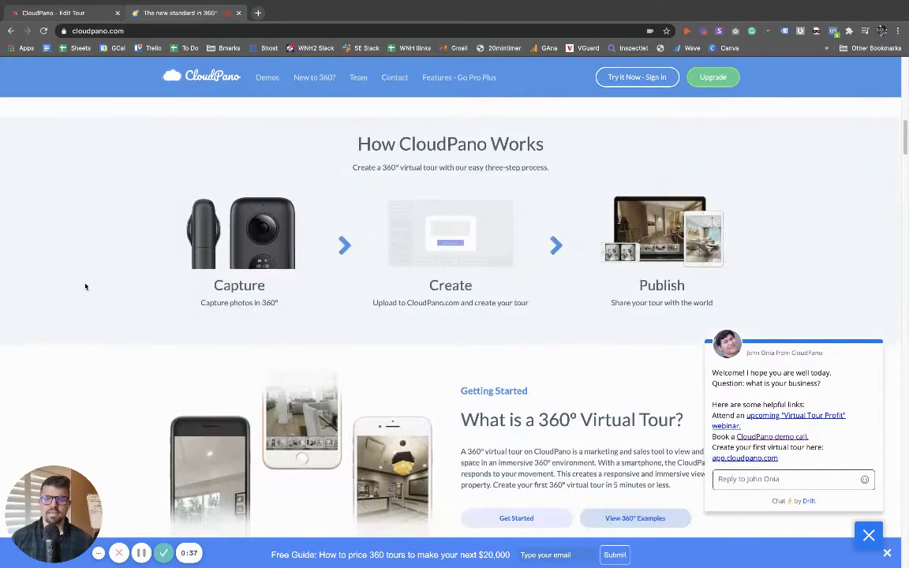
{"action": "scroll", "coordinate": [84, 286], "scroll_direction": "up", "scroll_amount": 8}
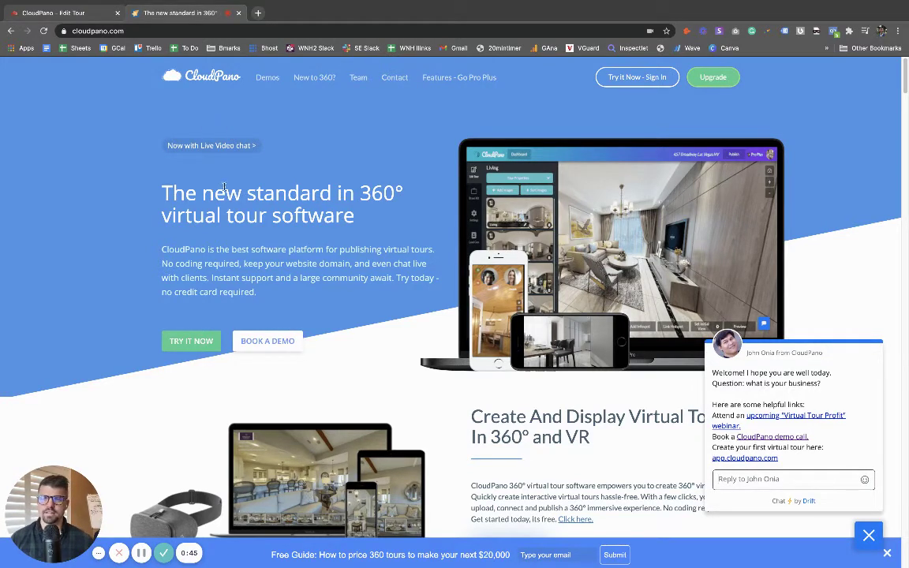
- Return to the tour editor and close the asset library and the Edit Infospot dialog without saving
{"action": "left_click", "coordinate": [71, 13]}
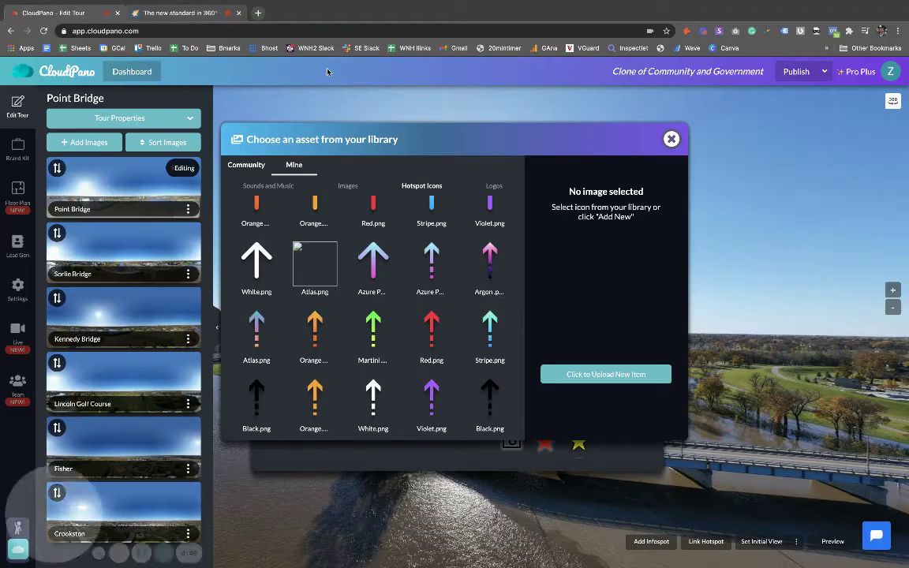
{"action": "scroll", "coordinate": [490, 389], "scroll_direction": "up", "scroll_amount": 3}
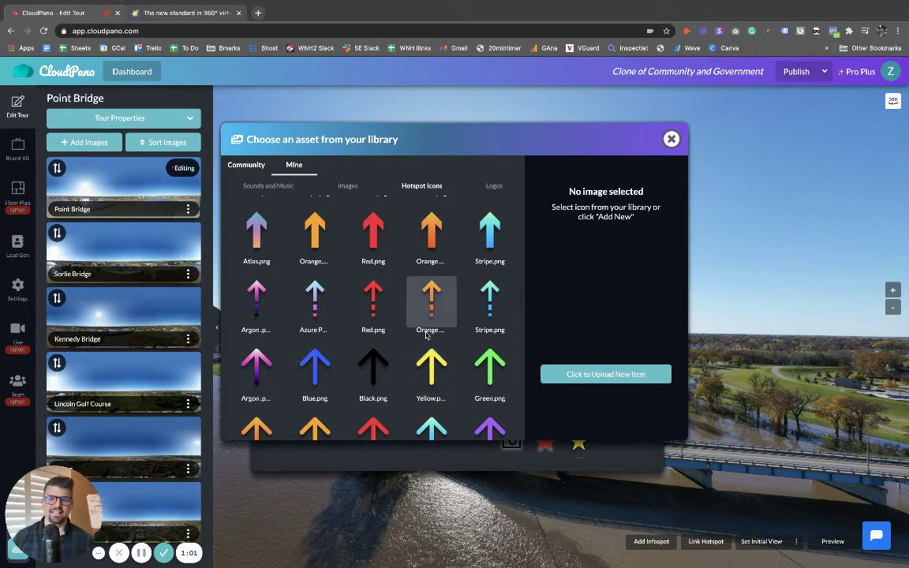
{"action": "left_click", "coordinate": [672, 140]}
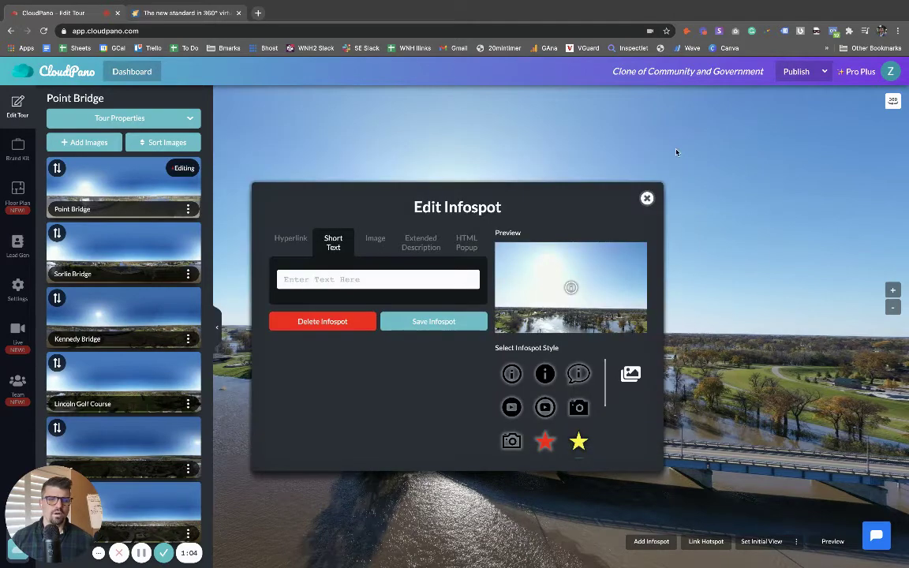
{"action": "left_click", "coordinate": [647, 200]}
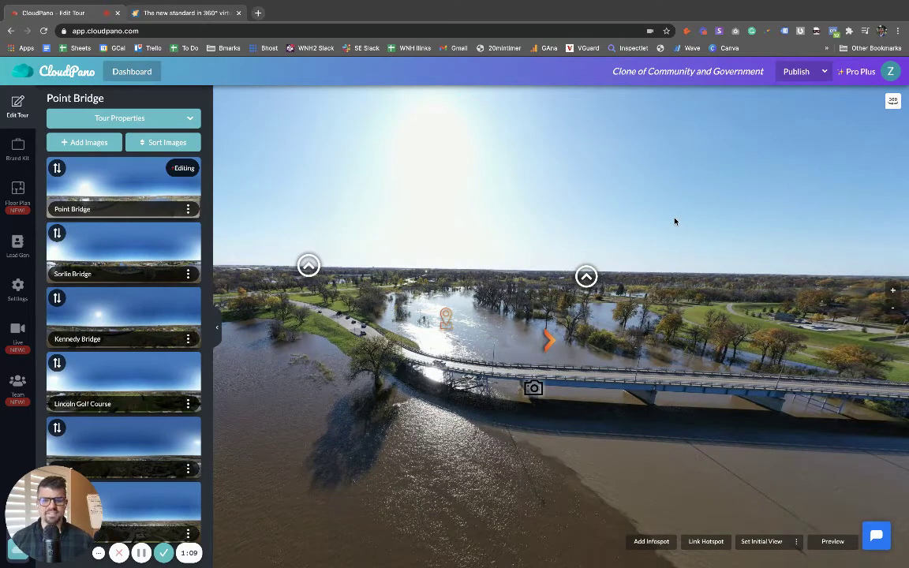
- Add a new infospot on the trees beyond the bridge in the Point Bridge scene and review the built-in infospot styles
{"action": "left_click", "coordinate": [643, 542]}
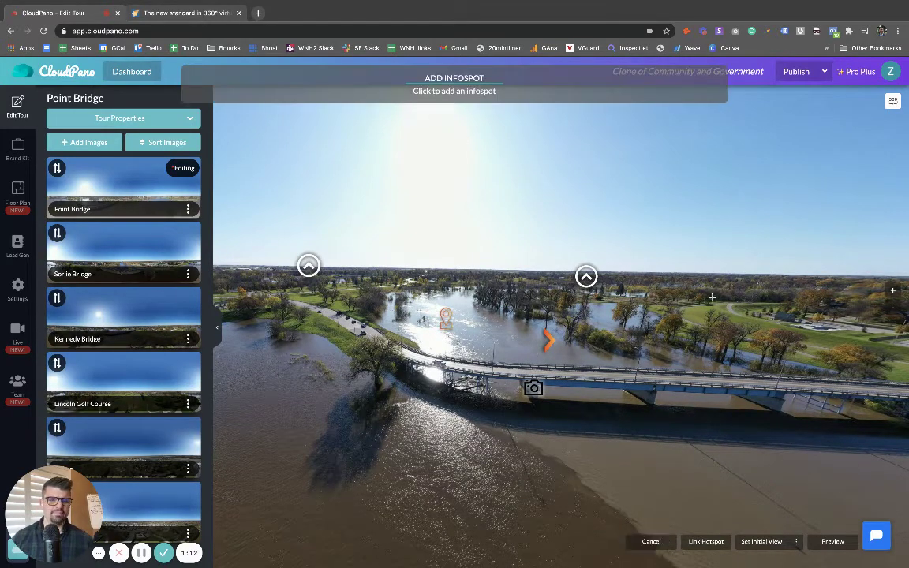
{"action": "left_click", "coordinate": [672, 305]}
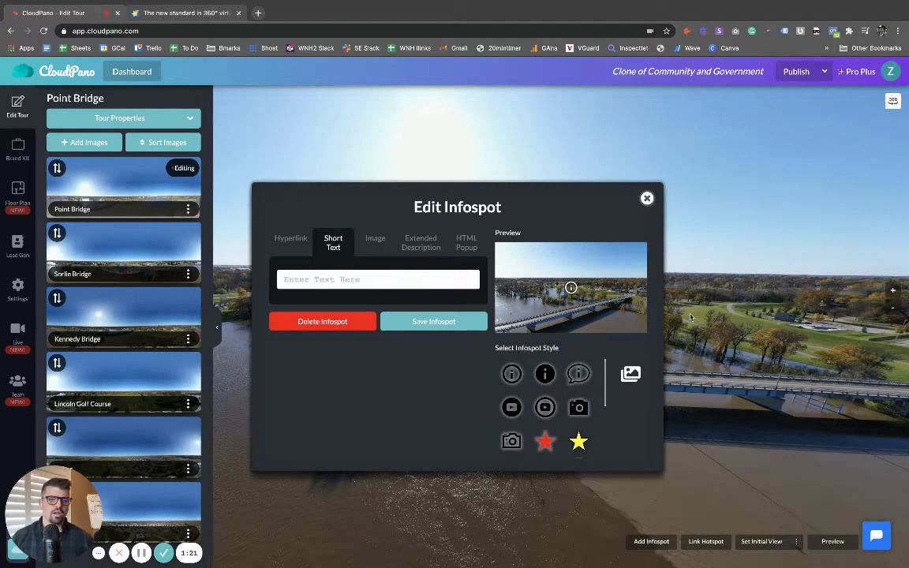
{"action": "scroll", "coordinate": [560, 394], "scroll_direction": "down", "scroll_amount": 2}
{"action": "scroll", "coordinate": [568, 426], "scroll_direction": "down", "scroll_amount": 2}
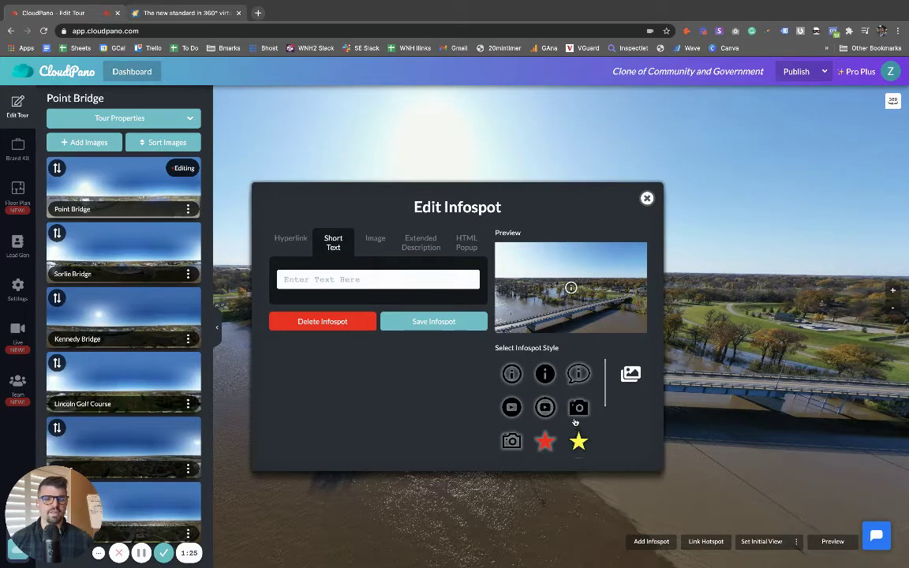
- Open the asset library for the infospot and view the personal Sounds and Music, Images, Hotspot Icons and Logos categories
{"action": "left_click", "coordinate": [632, 376]}
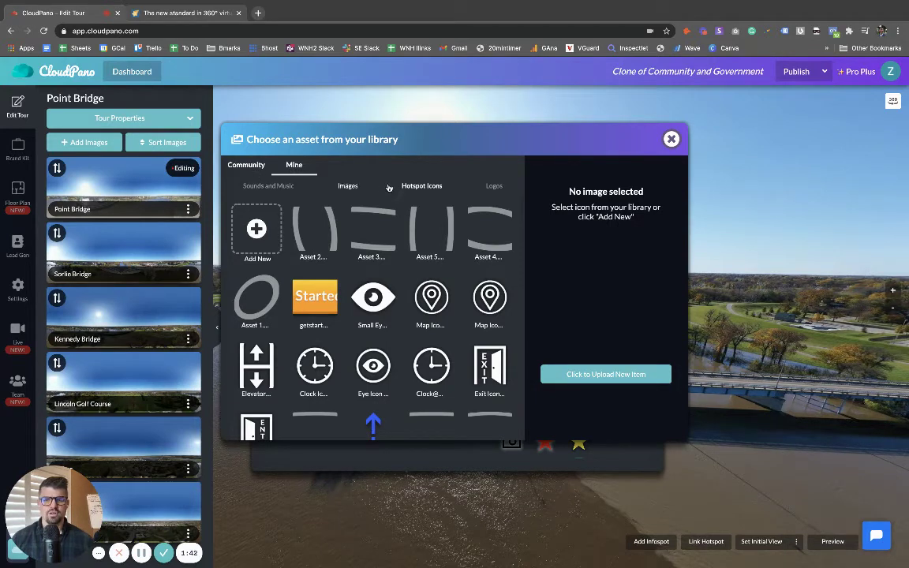
{"action": "left_click", "coordinate": [269, 187]}
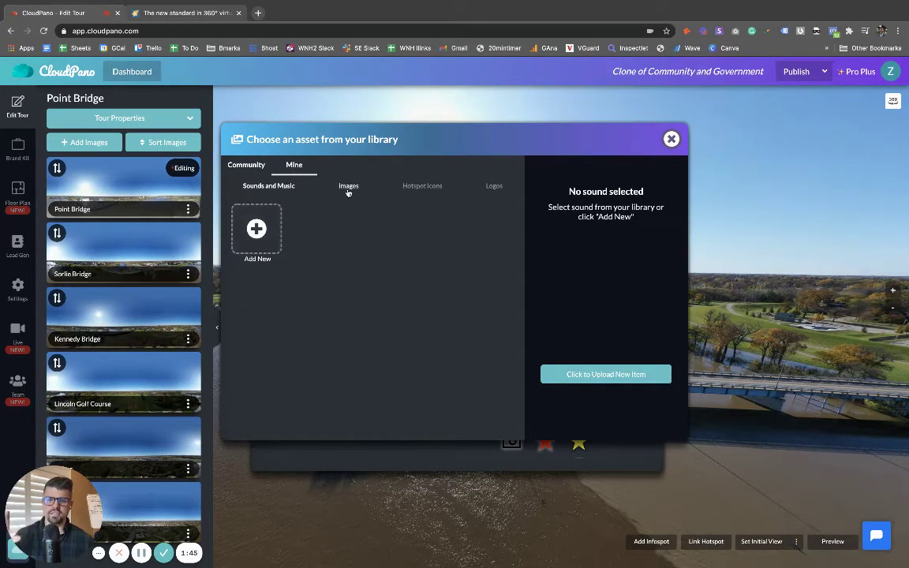
{"action": "left_click", "coordinate": [347, 188]}
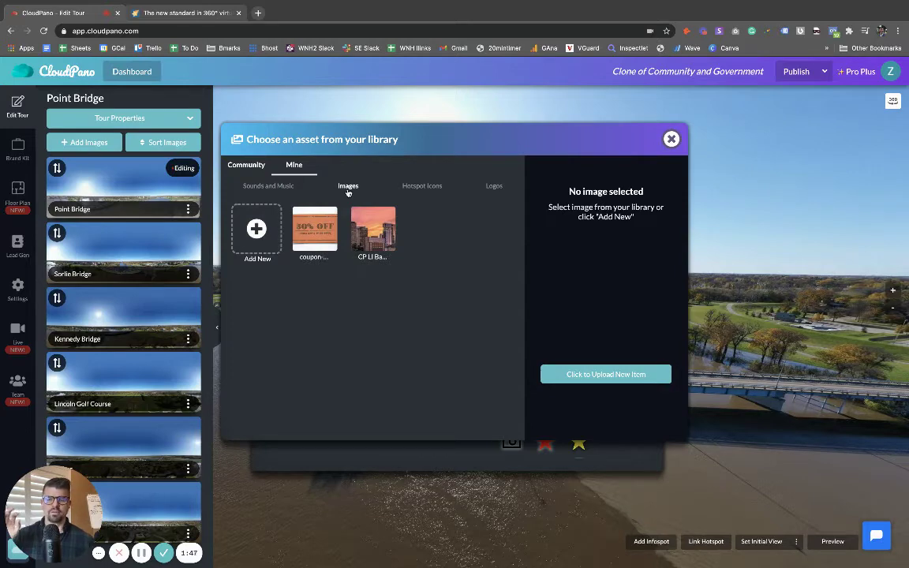
{"action": "left_click", "coordinate": [423, 193]}
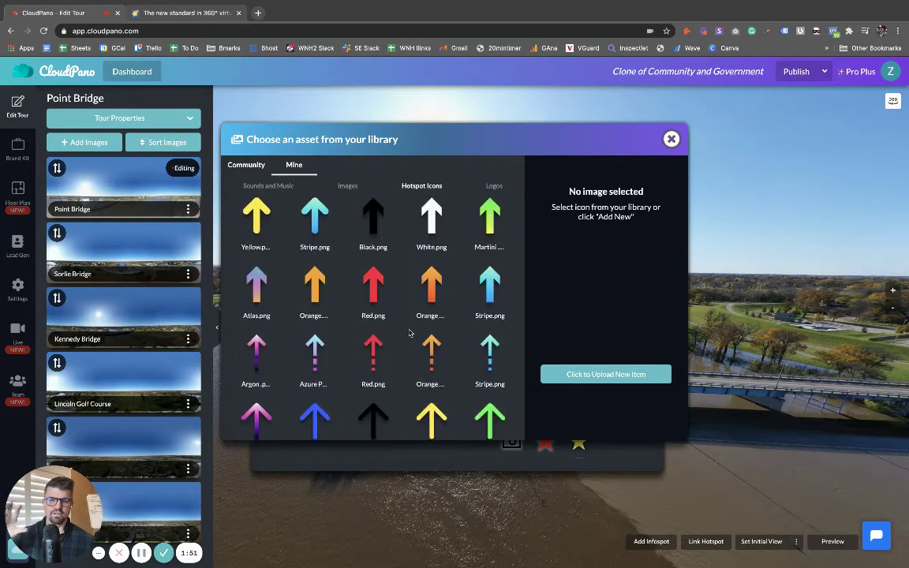
{"action": "left_click", "coordinate": [493, 186]}
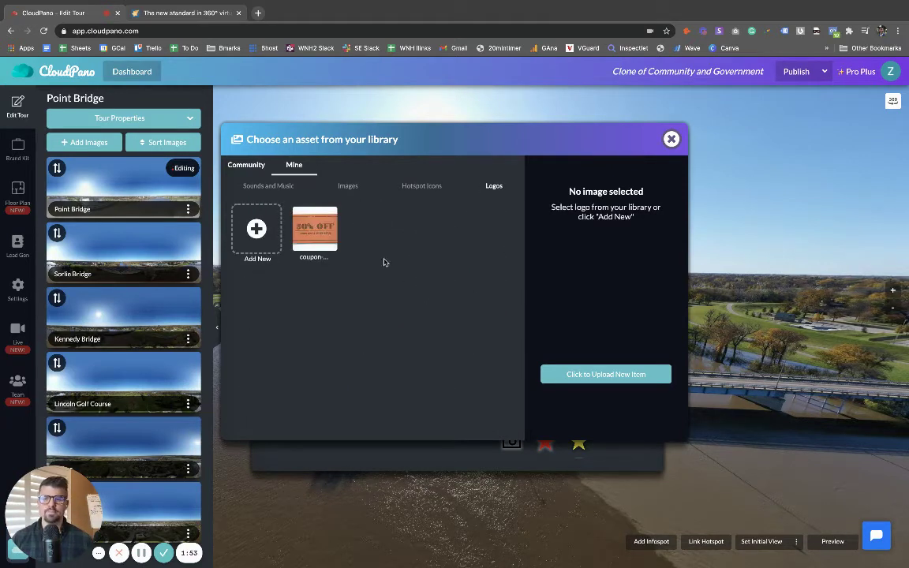
- Examine the full set of personal hotspot icons, from door and clock icons to the coloured arrows and chevrons
{"action": "left_click", "coordinate": [424, 189]}
{"action": "scroll", "coordinate": [397, 262], "scroll_direction": "down", "scroll_amount": 2}
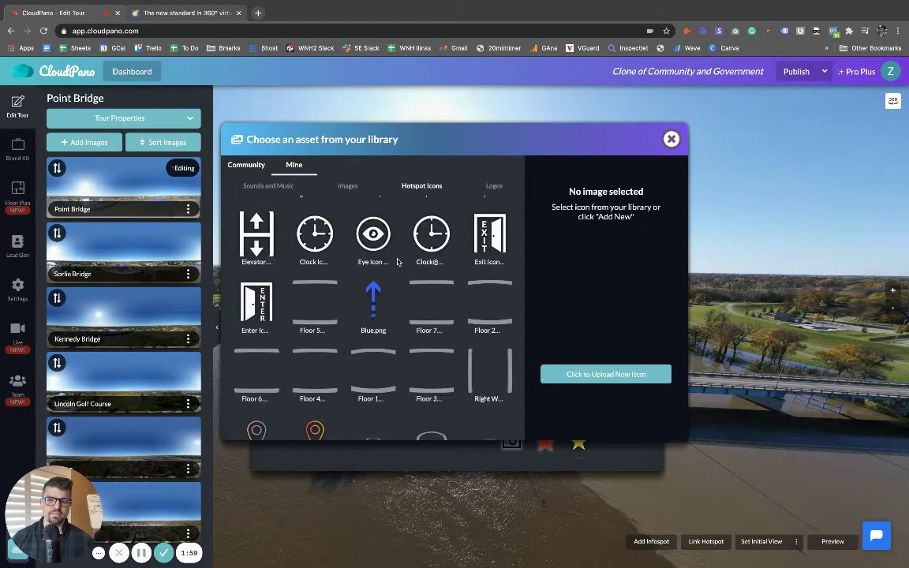
{"action": "scroll", "coordinate": [398, 262], "scroll_direction": "down", "scroll_amount": 6}
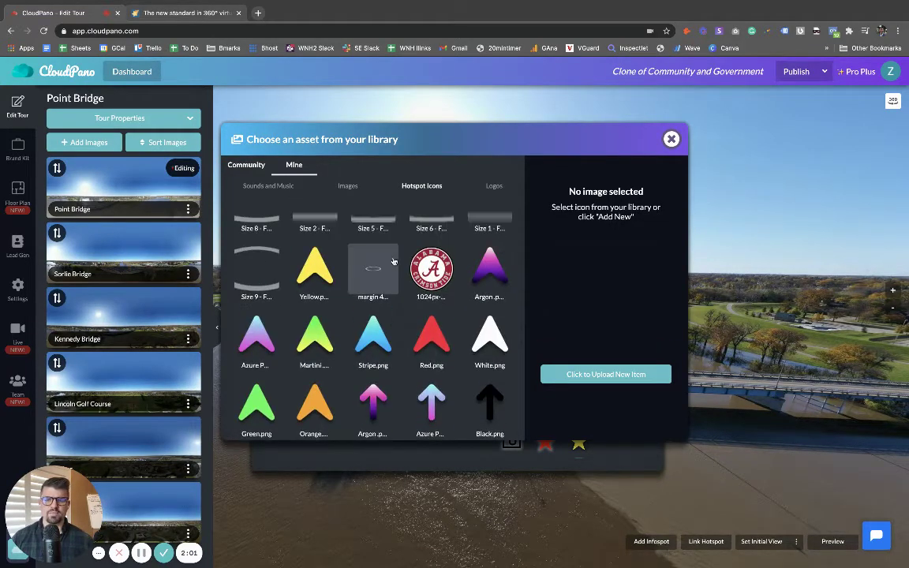
{"action": "scroll", "coordinate": [394, 262], "scroll_direction": "down", "scroll_amount": 6}
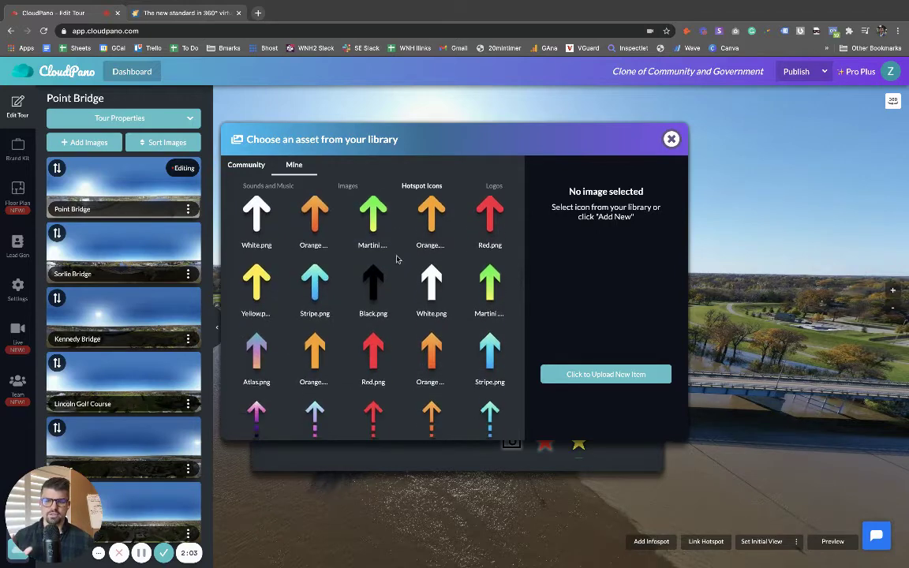
{"action": "scroll", "coordinate": [397, 257], "scroll_direction": "down", "scroll_amount": 1}
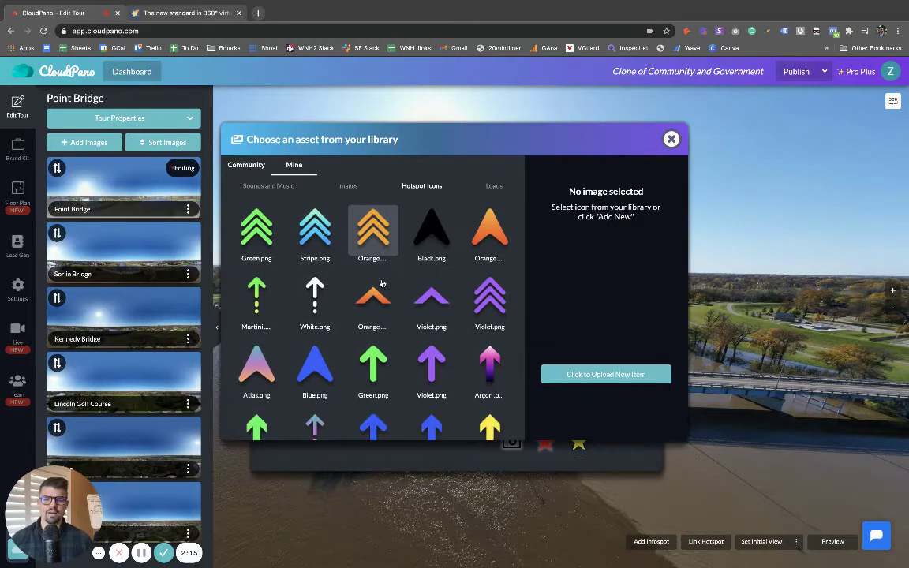
{"action": "scroll", "coordinate": [382, 282], "scroll_direction": "down", "scroll_amount": 3}
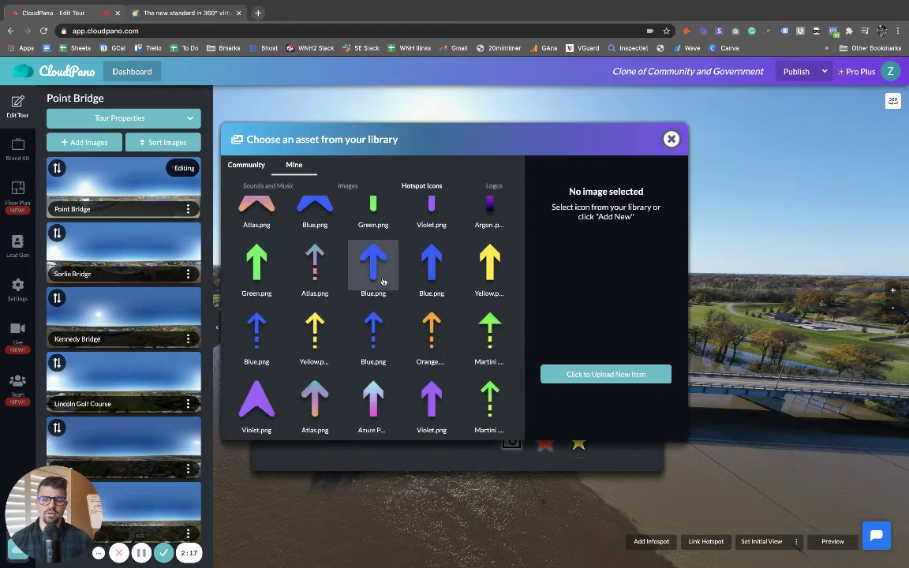
{"action": "scroll", "coordinate": [383, 281], "scroll_direction": "down", "scroll_amount": 5}
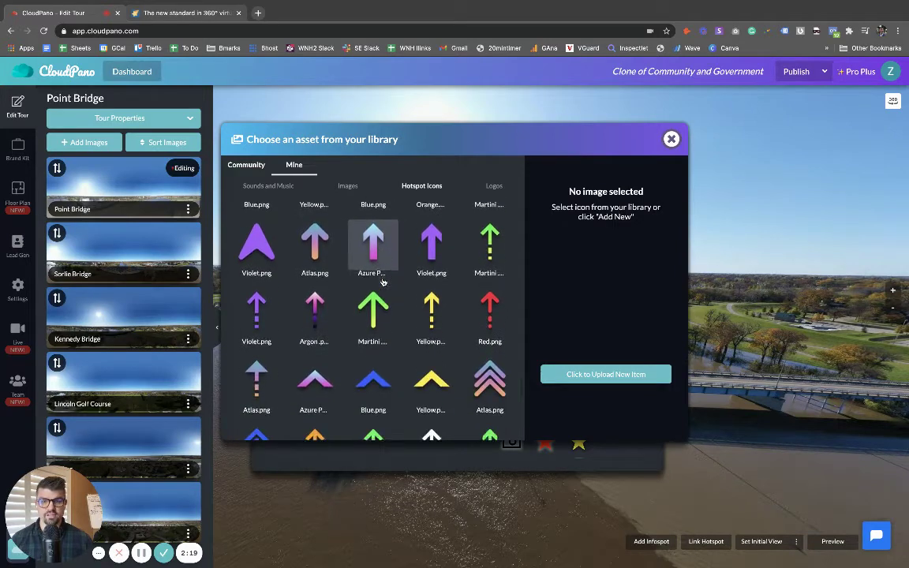
{"action": "scroll", "coordinate": [382, 281], "scroll_direction": "down", "scroll_amount": 4}
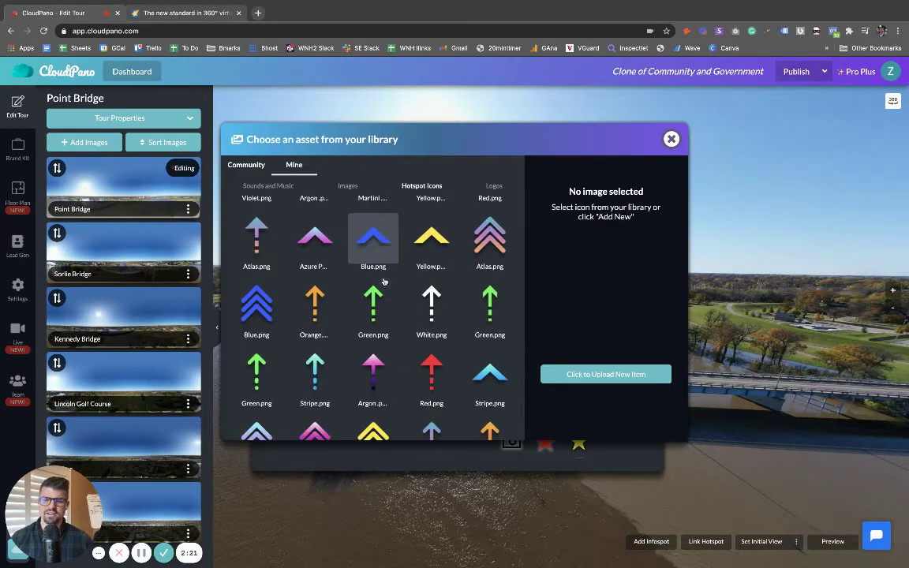
{"action": "scroll", "coordinate": [384, 282], "scroll_direction": "down", "scroll_amount": 4}
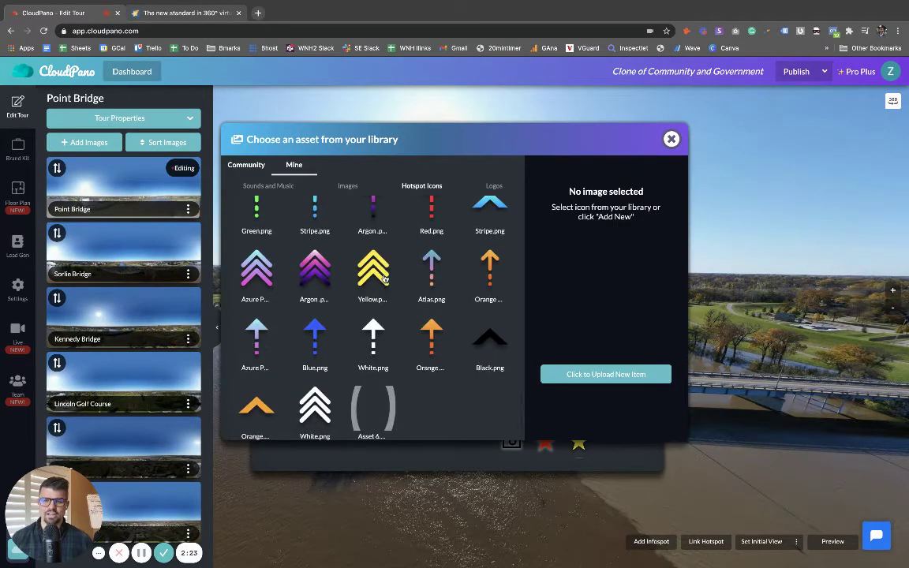
{"action": "scroll", "coordinate": [385, 279], "scroll_direction": "up", "scroll_amount": 2}
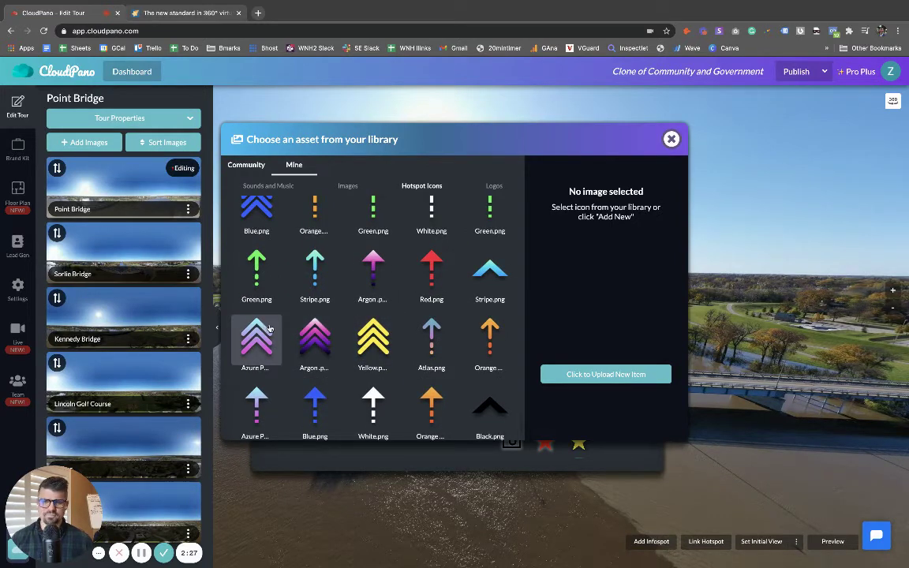
- View the community library's Sounds and Music, Images, Hotspot Icons and Logos categories, ending on Hotspot Icons
{"action": "left_click", "coordinate": [252, 167]}
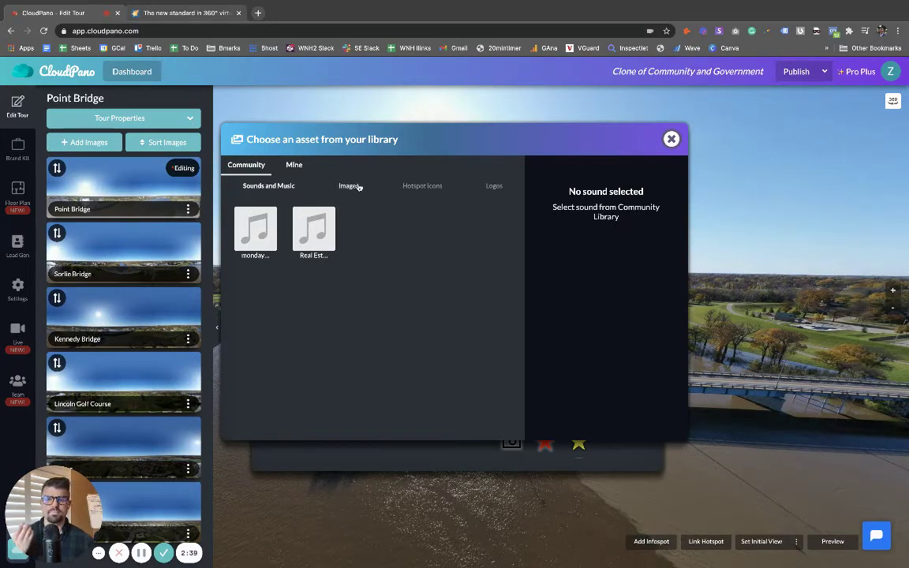
{"action": "left_click", "coordinate": [356, 189]}
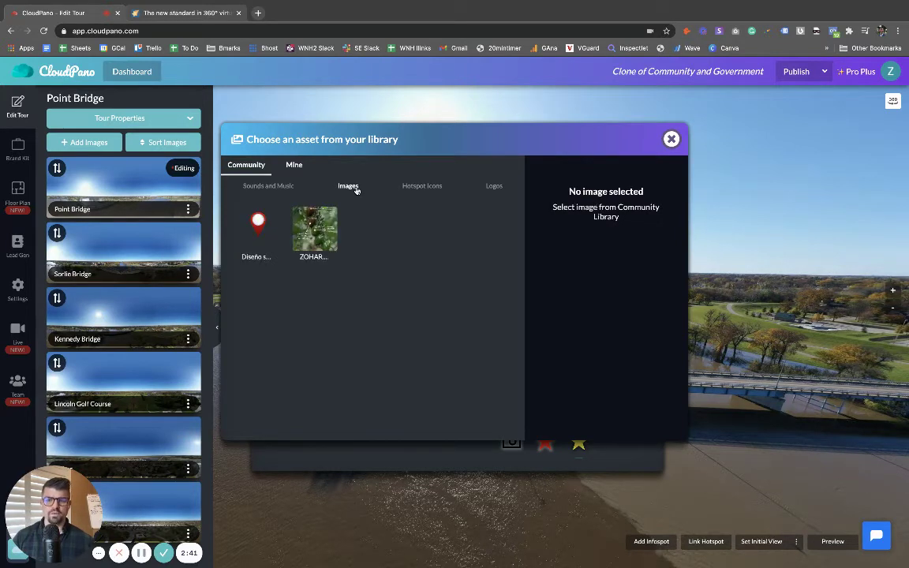
{"action": "left_click", "coordinate": [427, 187]}
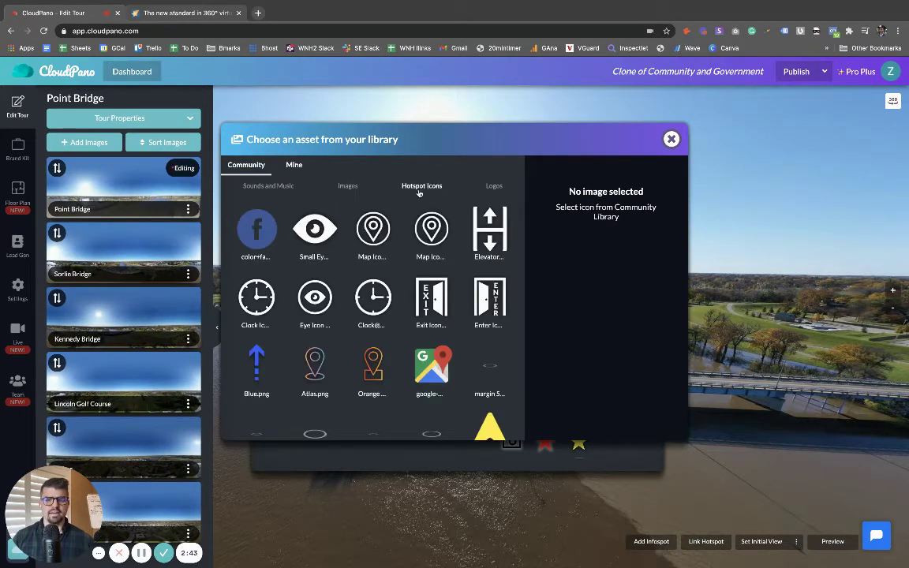
{"action": "left_click", "coordinate": [483, 188]}
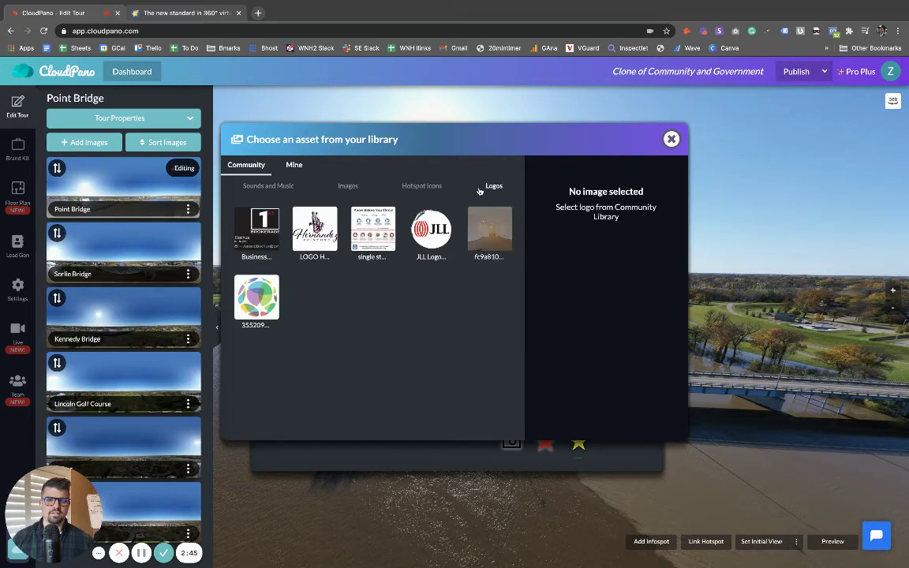
{"action": "left_click", "coordinate": [426, 187]}
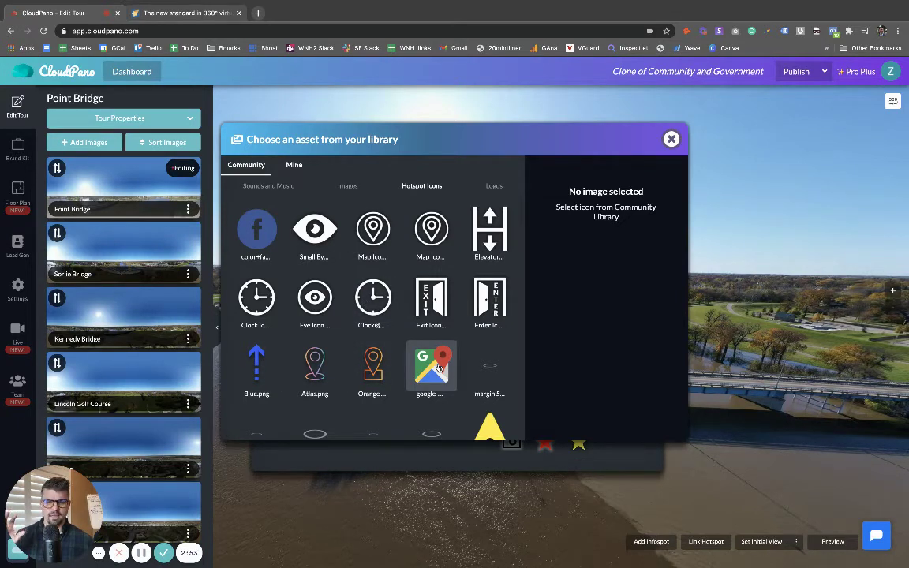
- Preview the Orange Fun map pin and the Clock Icon 2@4x icon among the personal hotspot icons
{"action": "left_click", "coordinate": [294, 167]}
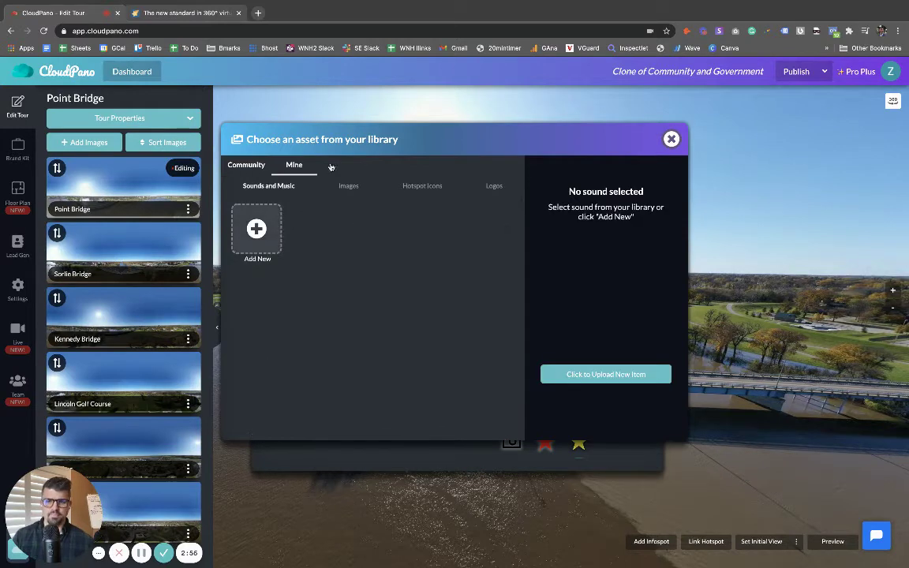
{"action": "left_click", "coordinate": [423, 187]}
{"action": "scroll", "coordinate": [422, 327], "scroll_direction": "down", "scroll_amount": 2}
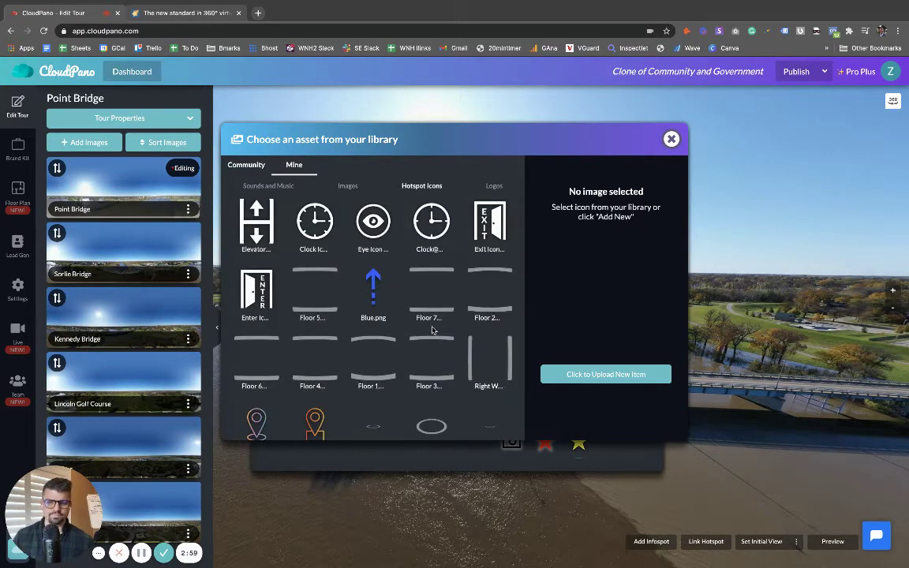
{"action": "scroll", "coordinate": [386, 300], "scroll_direction": "down", "scroll_amount": 1}
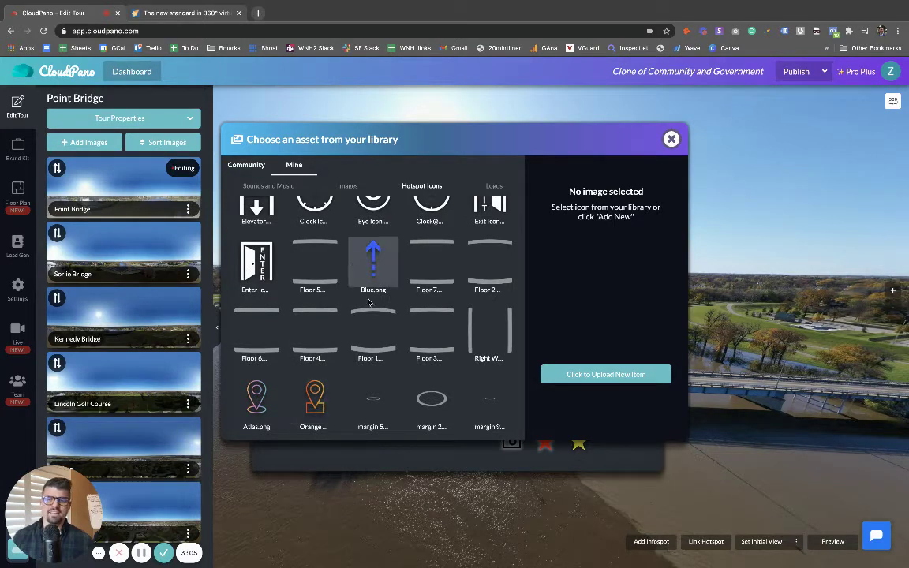
{"action": "left_click", "coordinate": [329, 395]}
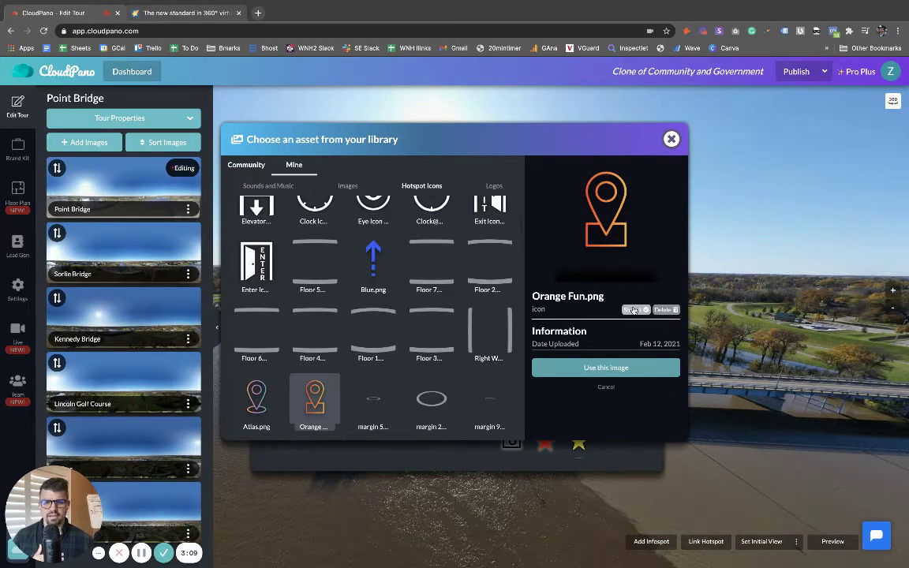
{"action": "scroll", "coordinate": [327, 288], "scroll_direction": "up", "scroll_amount": 2}
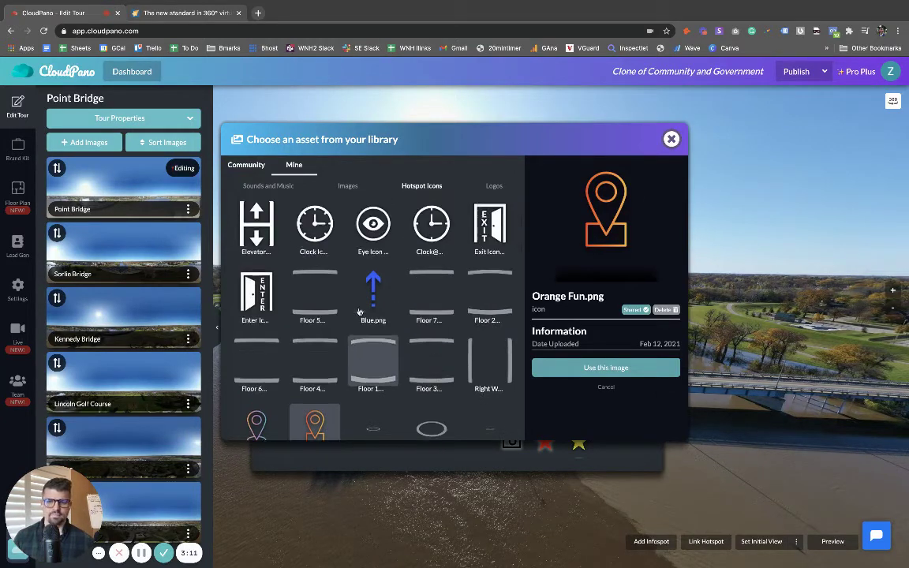
{"action": "left_click", "coordinate": [328, 257]}
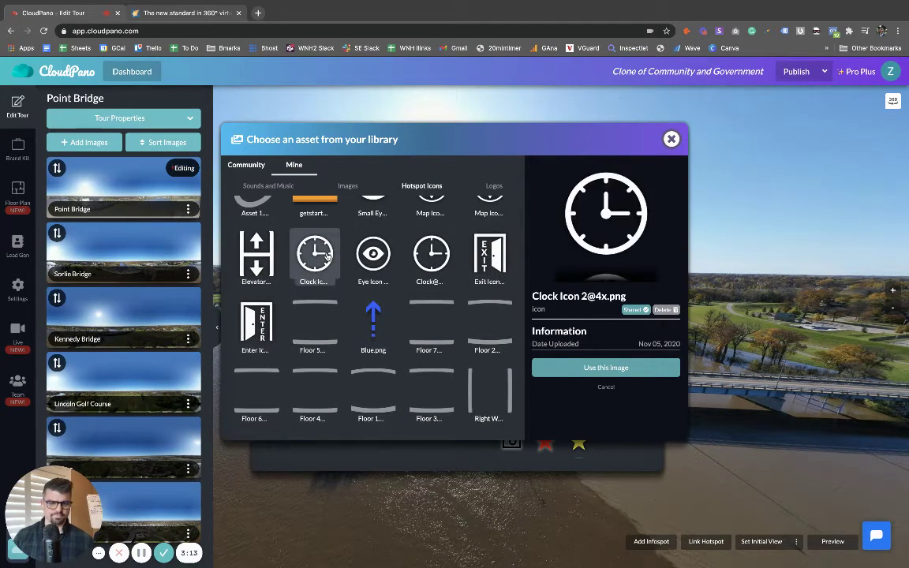
- Share the personal Get Started button icon, getstartedbutton-final-652x223.png, with the community library
{"action": "scroll", "coordinate": [324, 276], "scroll_direction": "up", "scroll_amount": 3}
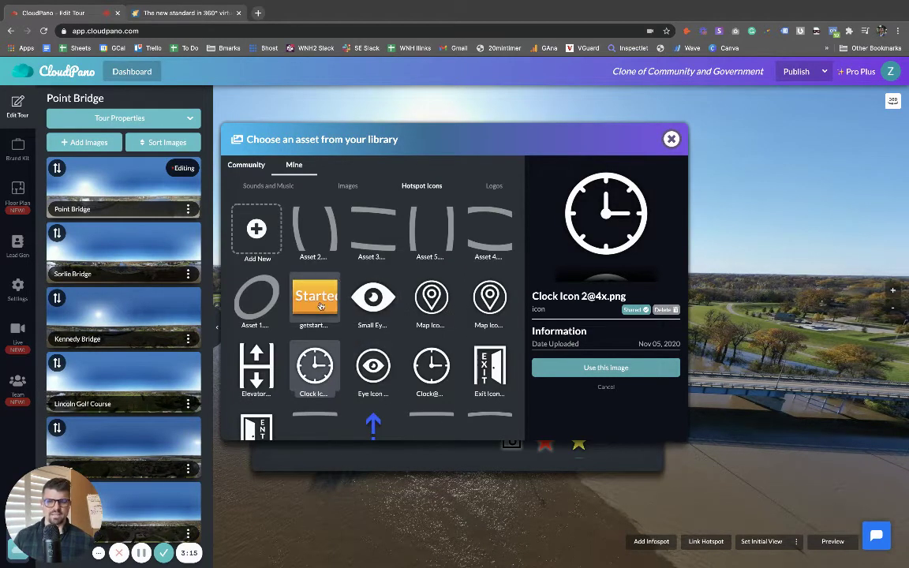
{"action": "left_click", "coordinate": [320, 304]}
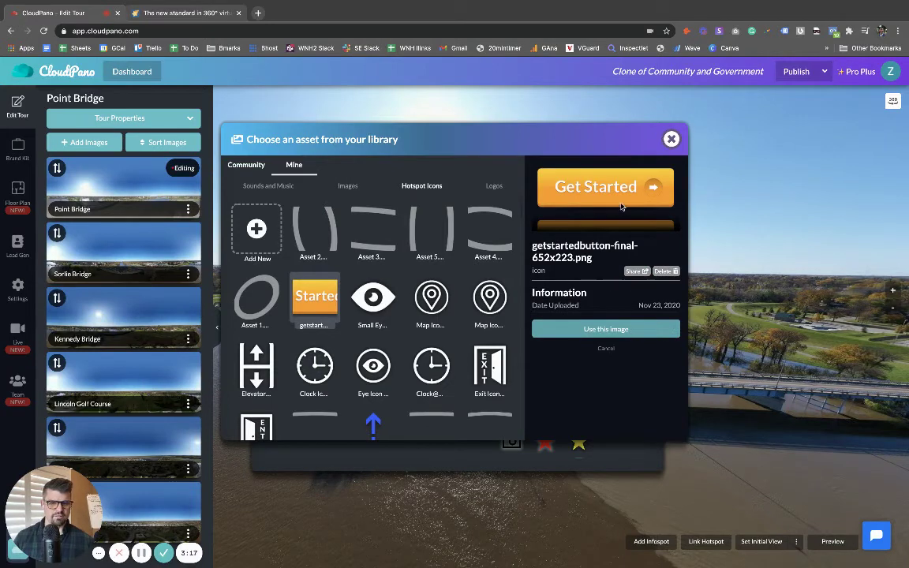
{"action": "left_click", "coordinate": [634, 271]}
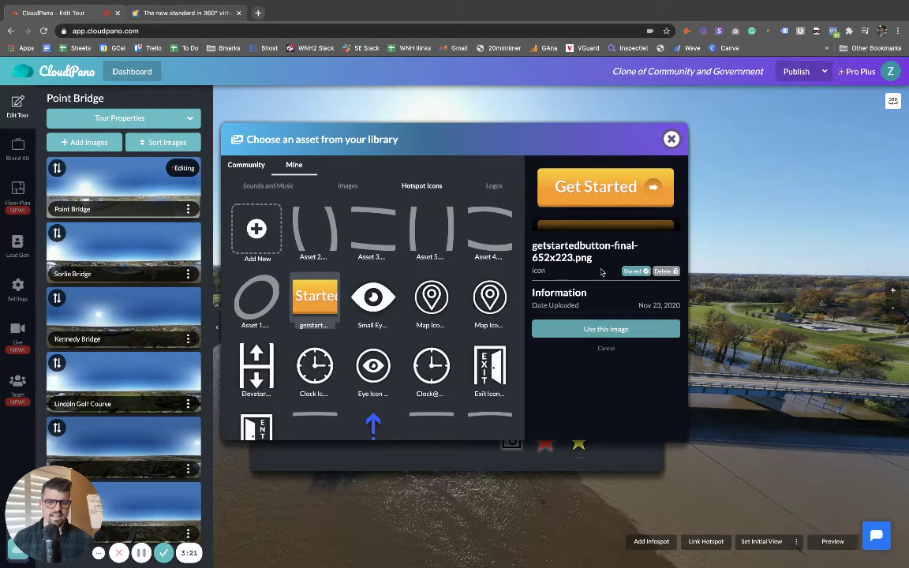
- Find the shared Get Started icon among the community hotspot icons and compare its details with those of the green map pin
{"action": "left_click", "coordinate": [420, 187]}
{"action": "left_click", "coordinate": [246, 165]}
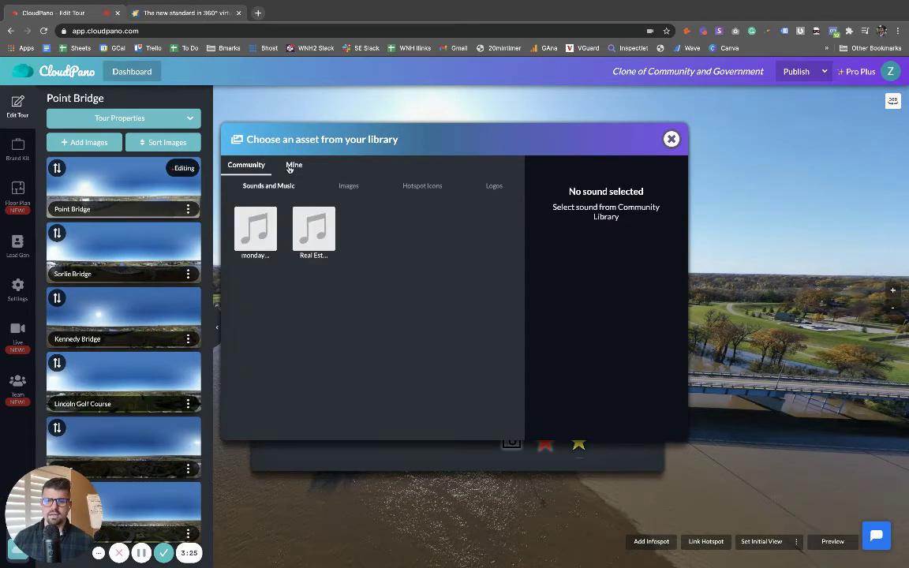
{"action": "left_click", "coordinate": [431, 187]}
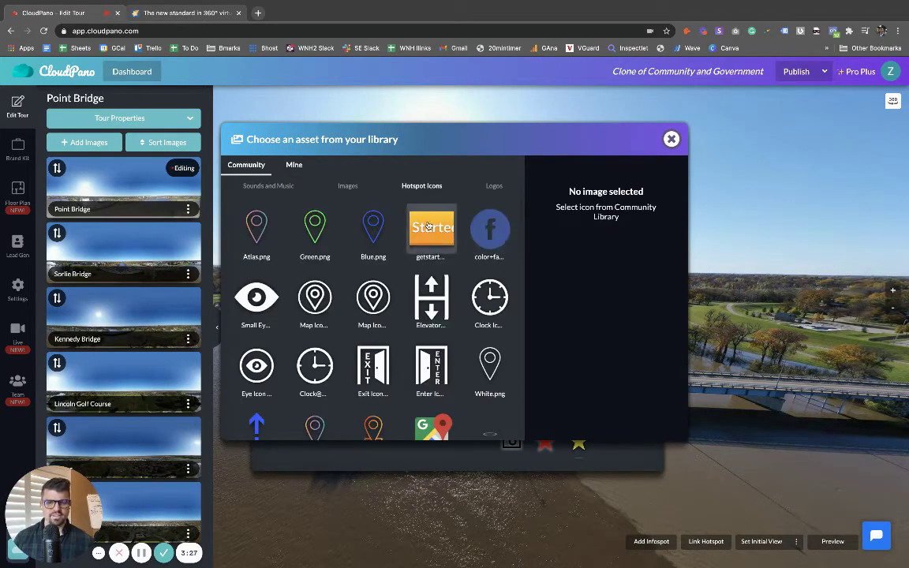
{"action": "left_click", "coordinate": [427, 226]}
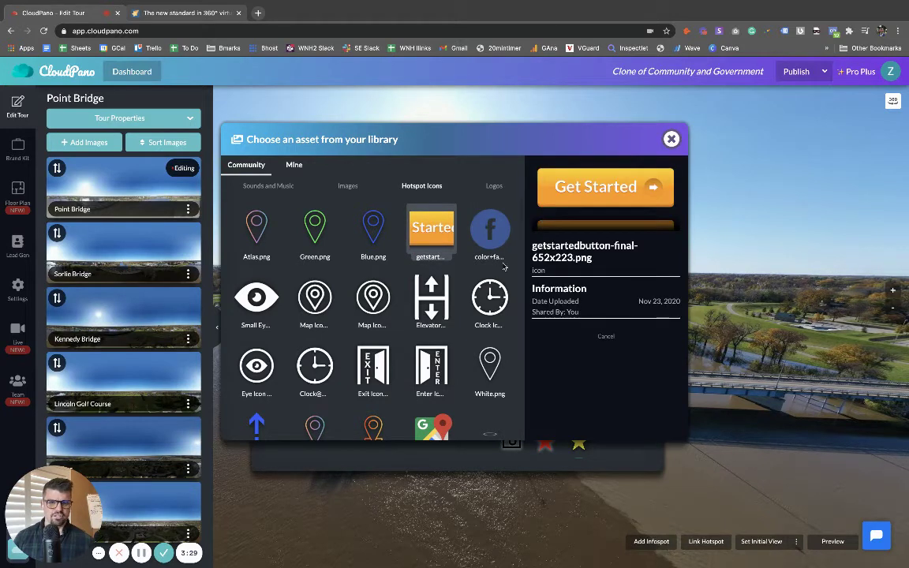
{"action": "left_click", "coordinate": [310, 227]}
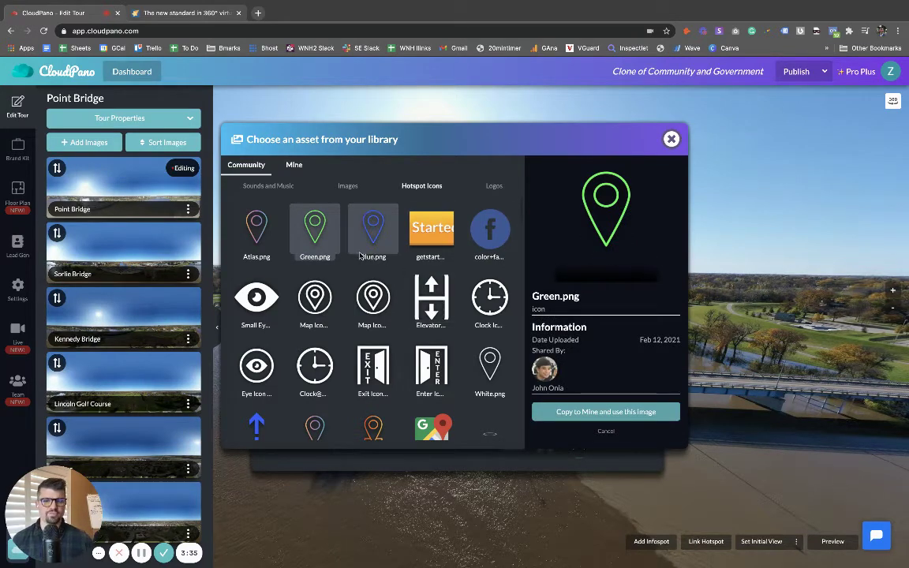
{"action": "left_click", "coordinate": [425, 239]}
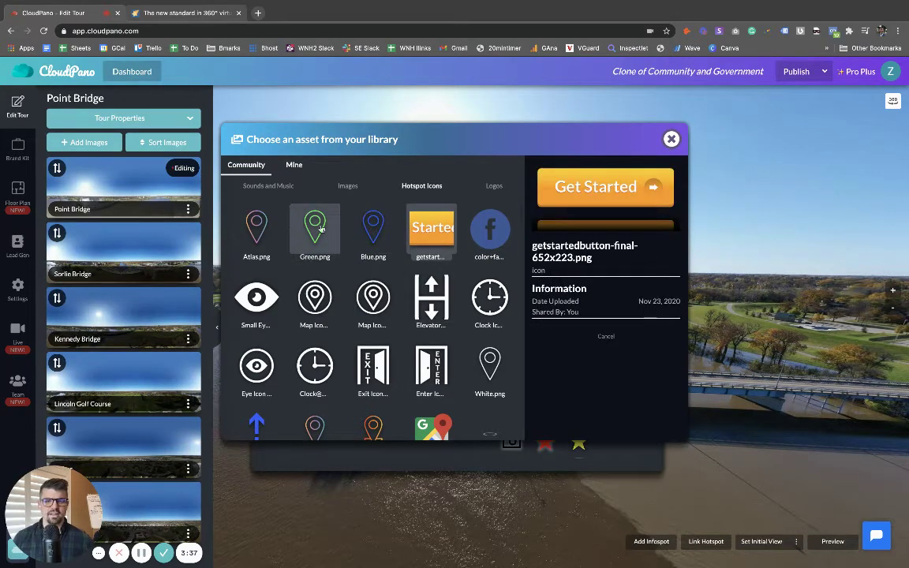
{"action": "left_click", "coordinate": [344, 237]}
- Examine the community hotspot icons down to the coloured arrows, and preview the plain orange arrow and the dashed Azure Pop arrow
{"action": "scroll", "coordinate": [352, 276], "scroll_direction": "down", "scroll_amount": 1}
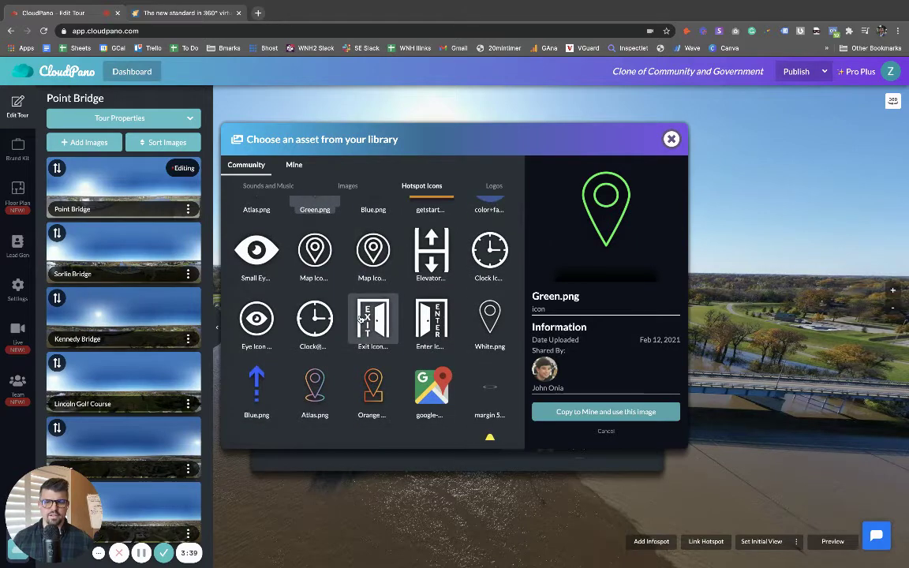
{"action": "scroll", "coordinate": [360, 319], "scroll_direction": "down", "scroll_amount": 2}
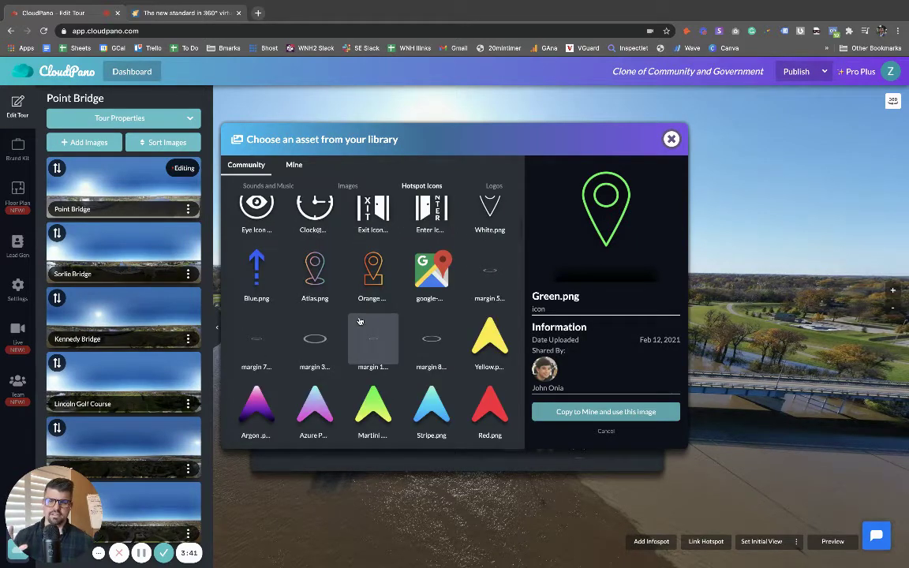
{"action": "scroll", "coordinate": [359, 322], "scroll_direction": "down", "scroll_amount": 3}
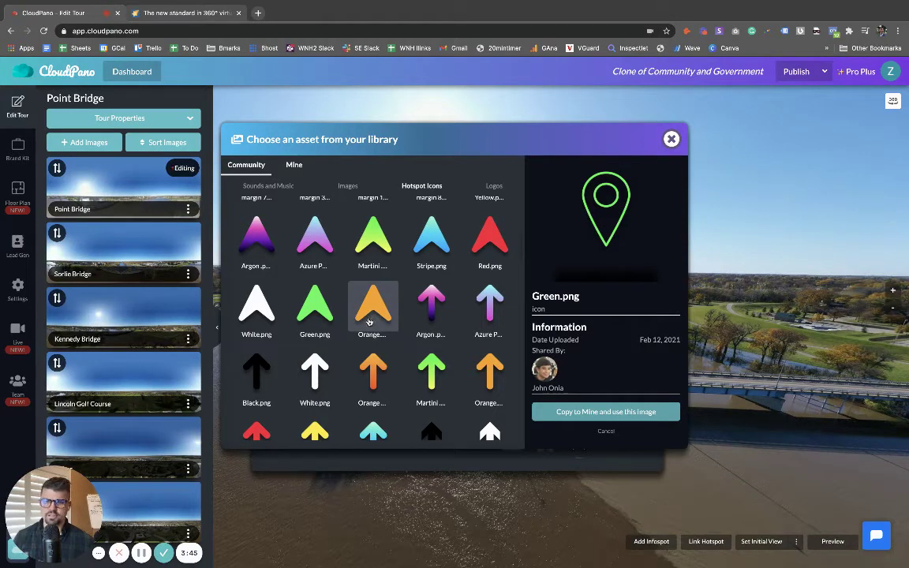
{"action": "scroll", "coordinate": [370, 323], "scroll_direction": "down", "scroll_amount": 1}
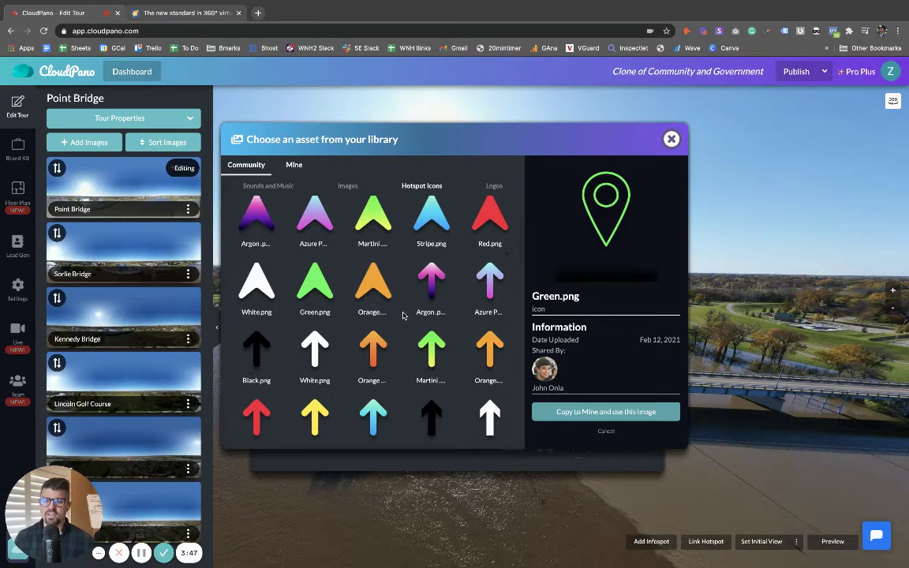
{"action": "scroll", "coordinate": [403, 301], "scroll_direction": "down", "scroll_amount": 5}
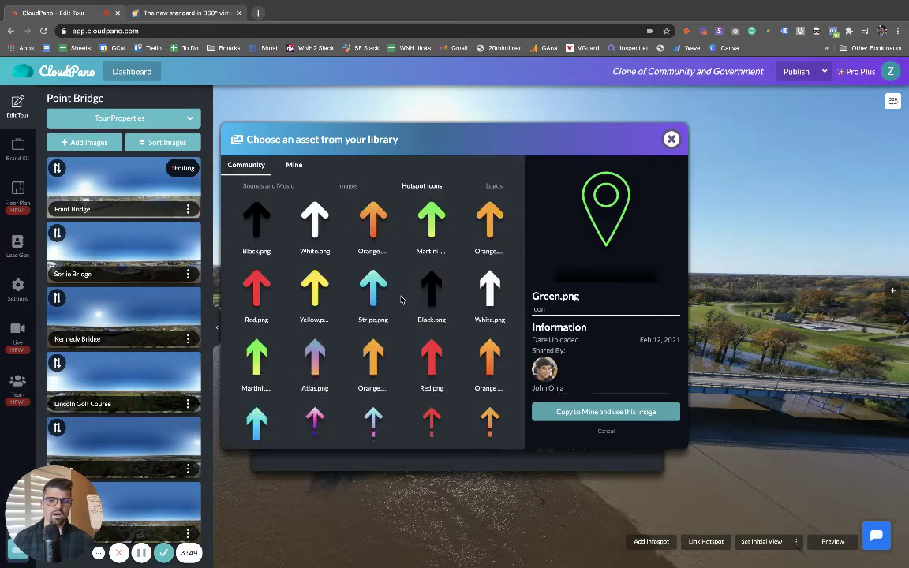
{"action": "scroll", "coordinate": [400, 299], "scroll_direction": "down", "scroll_amount": 4}
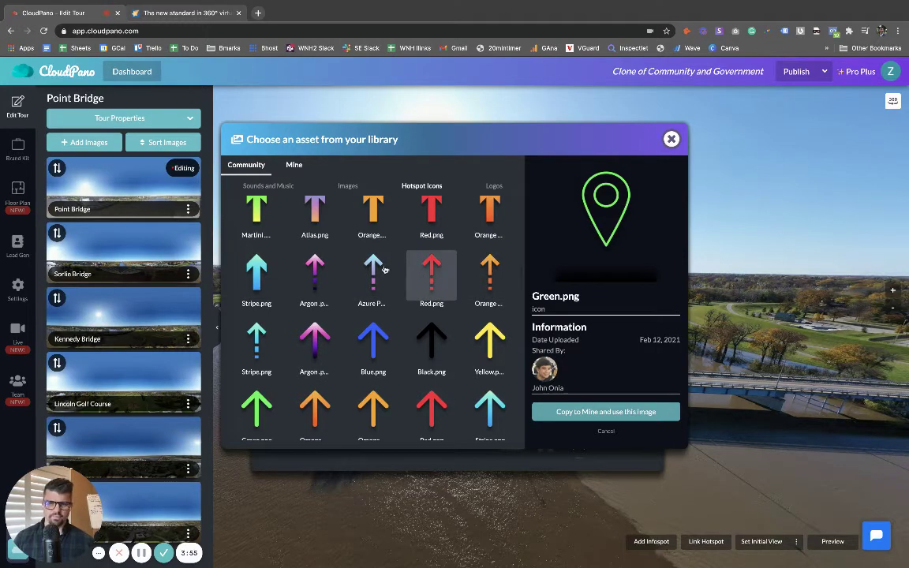
{"action": "scroll", "coordinate": [375, 260], "scroll_direction": "down", "scroll_amount": 3}
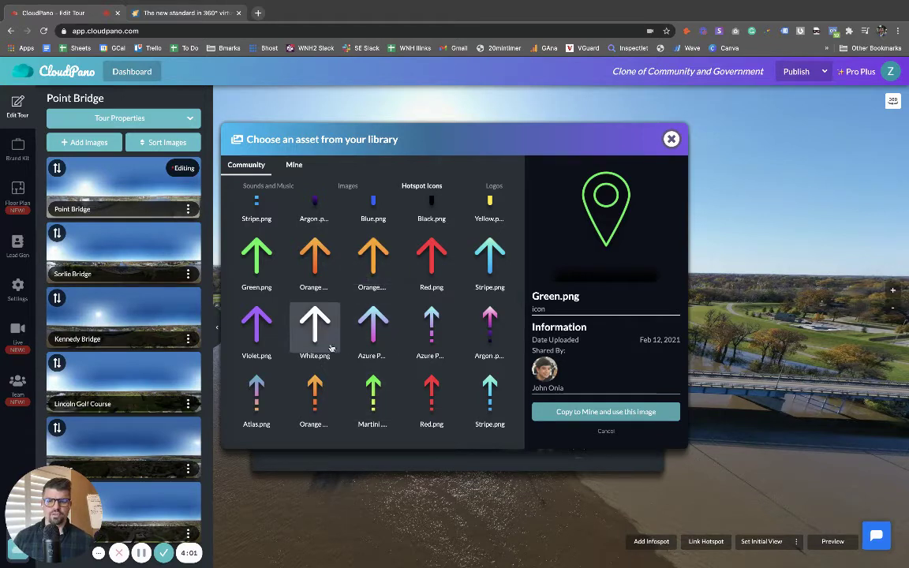
{"action": "left_click", "coordinate": [386, 253]}
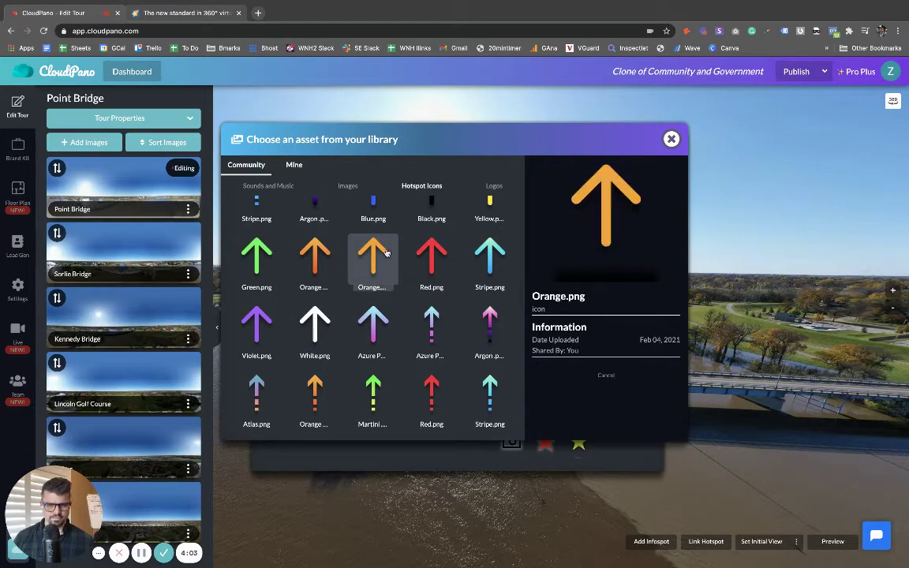
{"action": "left_click", "coordinate": [432, 326]}
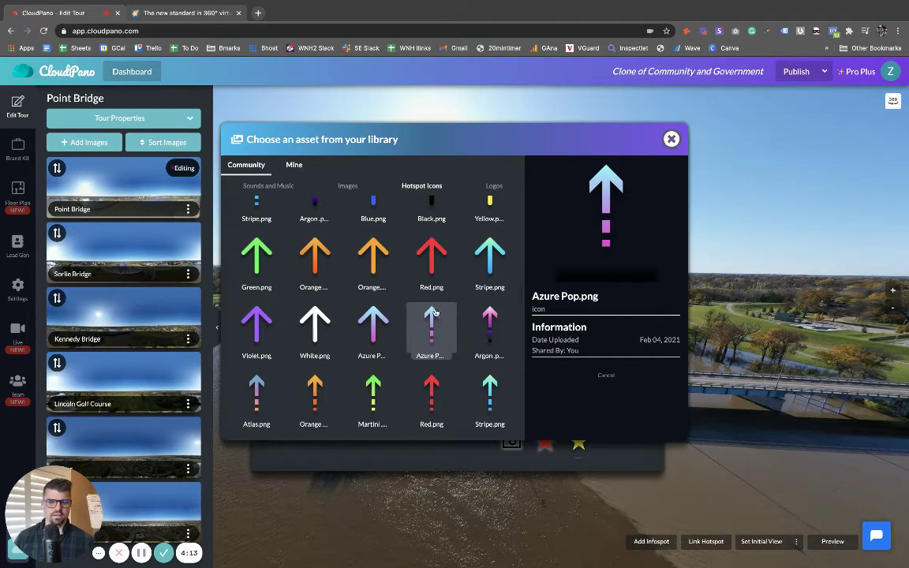
- Apply the dashed Azure Pop arrow from the personal hotspot icons as the infospot's icon
{"action": "left_click", "coordinate": [294, 165]}
{"action": "left_click", "coordinate": [418, 186]}
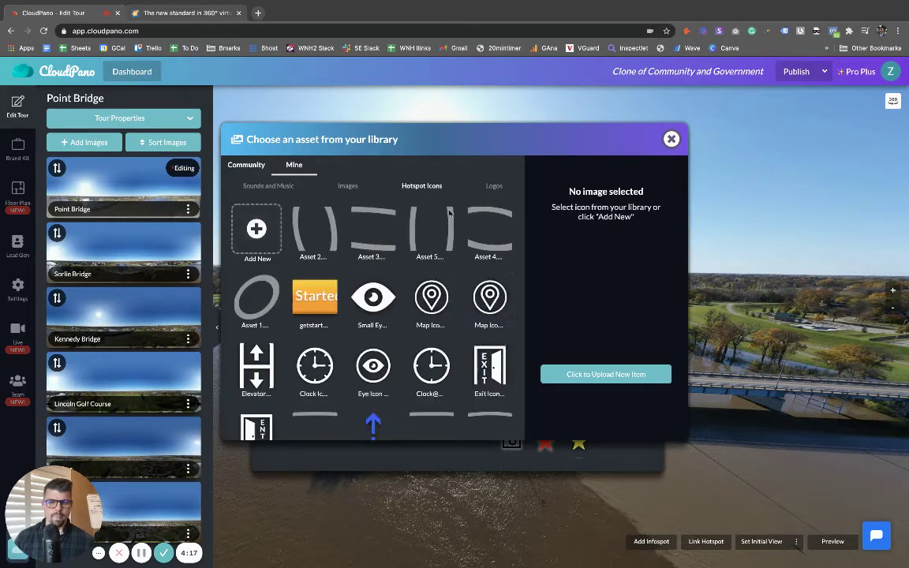
{"action": "scroll", "coordinate": [399, 321], "scroll_direction": "down", "scroll_amount": 3}
{"action": "scroll", "coordinate": [398, 321], "scroll_direction": "down", "scroll_amount": 5}
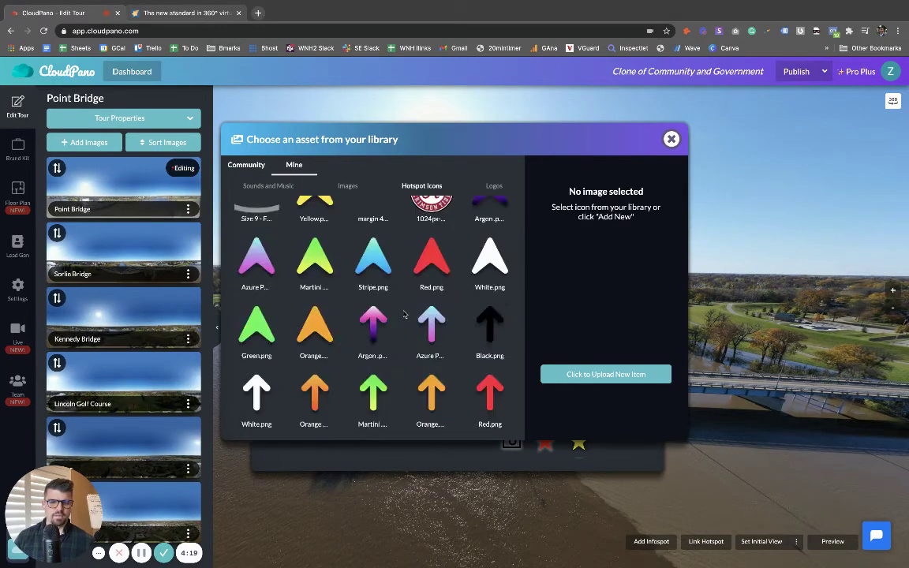
{"action": "left_click", "coordinate": [310, 374]}
{"action": "scroll", "coordinate": [371, 332], "scroll_direction": "down", "scroll_amount": 5}
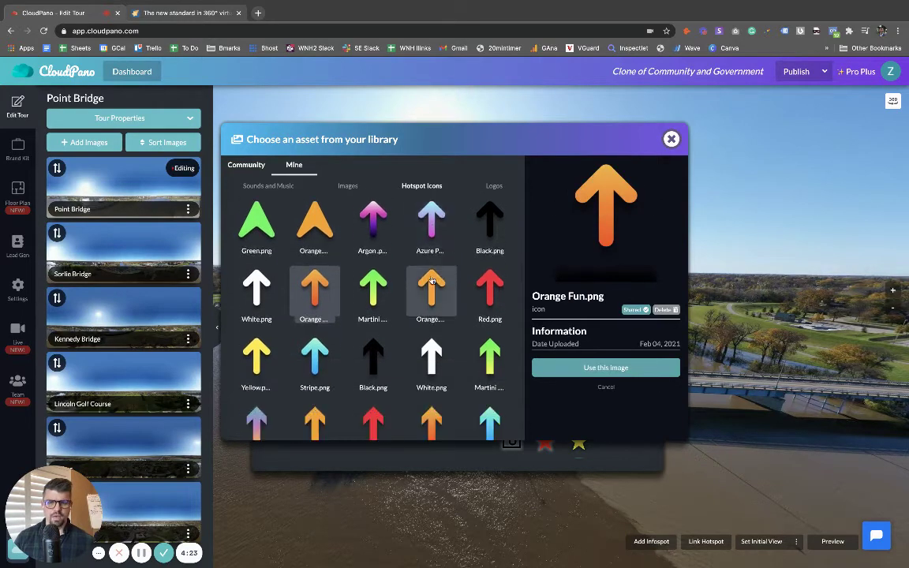
{"action": "left_click", "coordinate": [301, 368]}
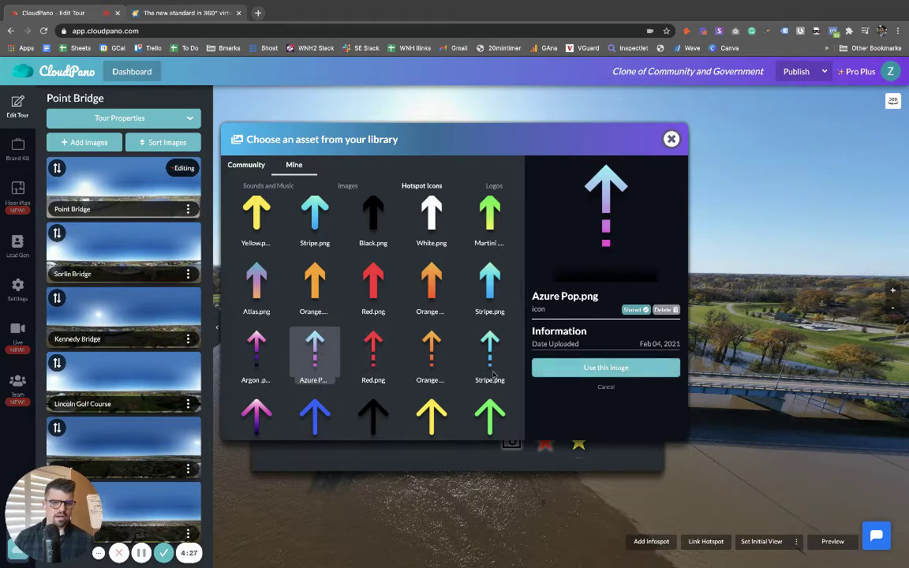
{"action": "left_click", "coordinate": [591, 368]}
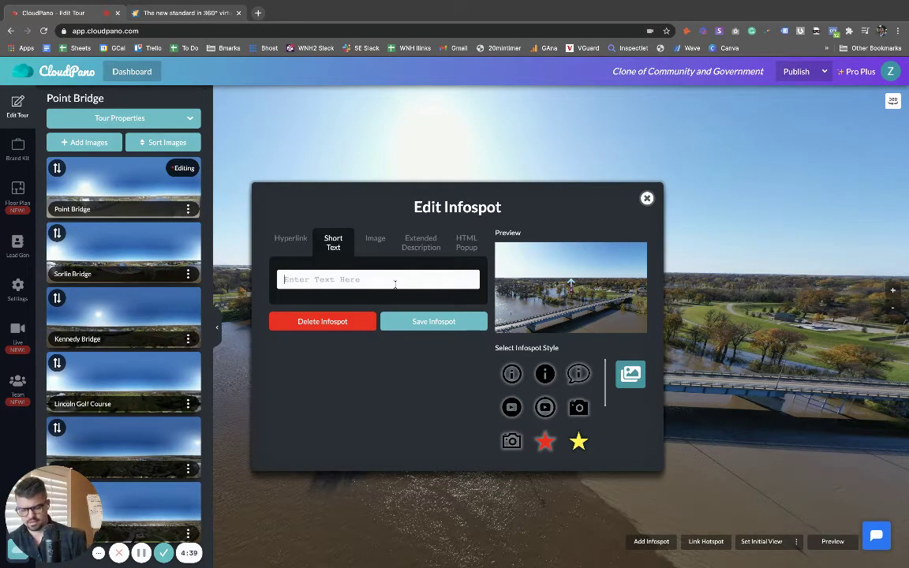
- Set the infospot's short text to "arrow" and save the infospot
{"action": "type", "text": "arrow"}
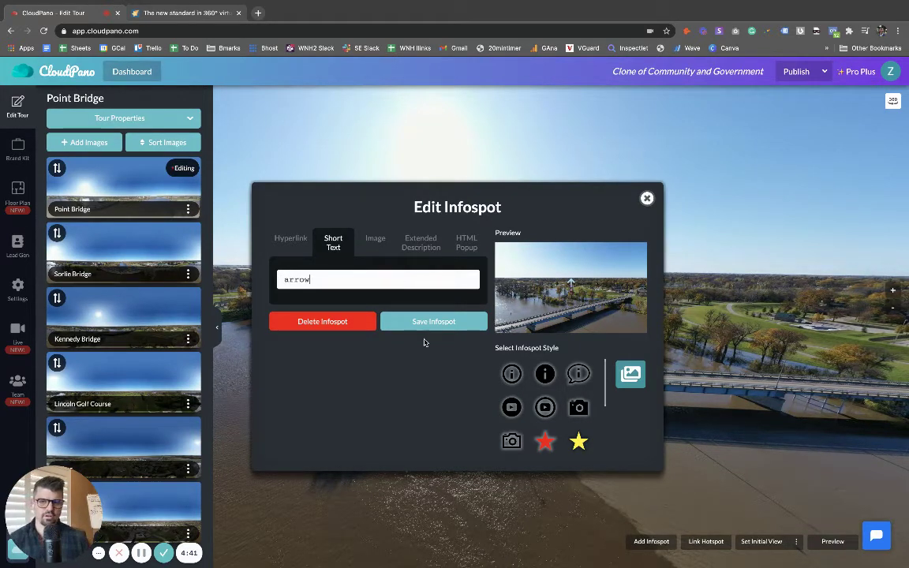
{"action": "left_click", "coordinate": [424, 322]}
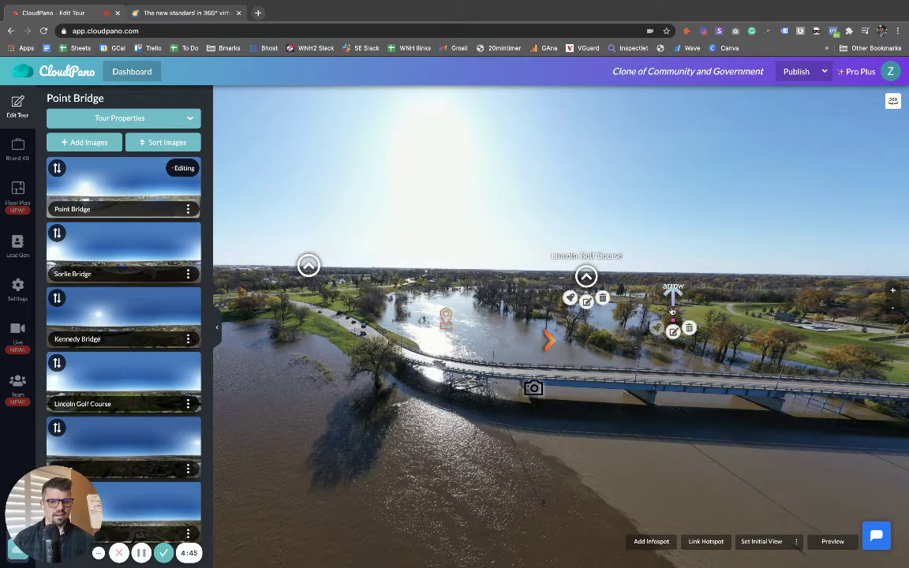
- Publish the tour, view the new arrow infospot in the live tour and follow the orange map-pin hotspot to Kennedy Bridge
{"action": "left_click", "coordinate": [796, 74]}
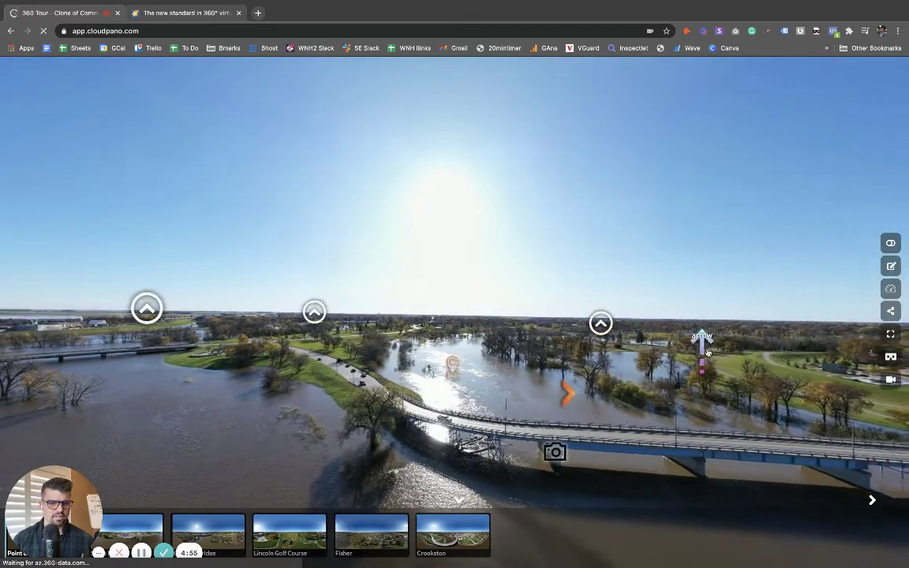
{"action": "left_click_drag", "start_coordinate": [746, 347], "coordinate": [607, 314]}
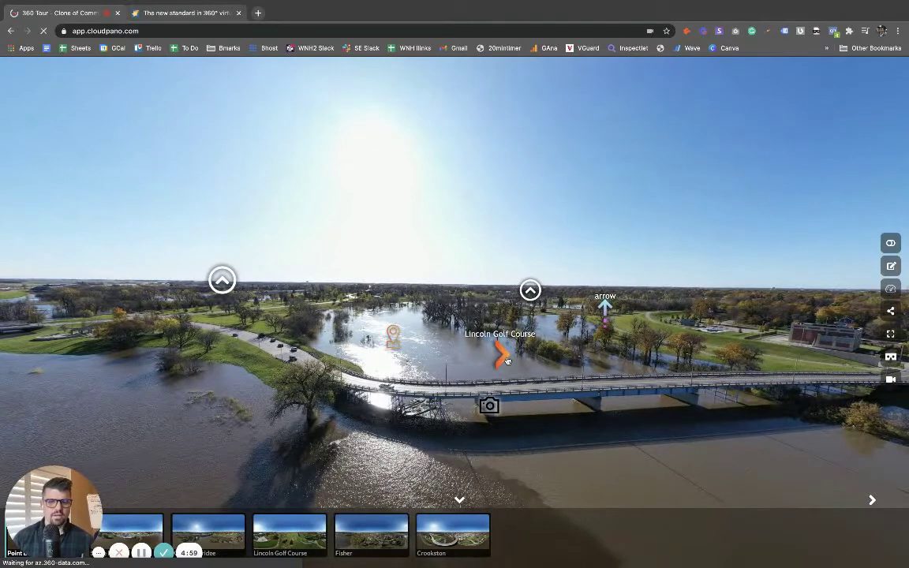
{"action": "left_click", "coordinate": [394, 344]}
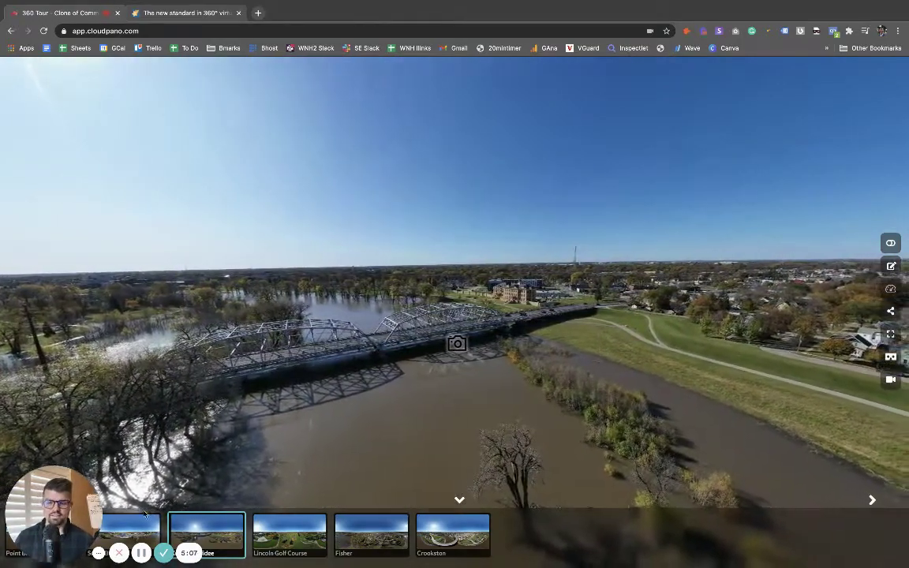
{"action": "left_click_drag", "start_coordinate": [63, 501], "coordinate": [68, 422]}
{"action": "left_click", "coordinate": [112, 388]}
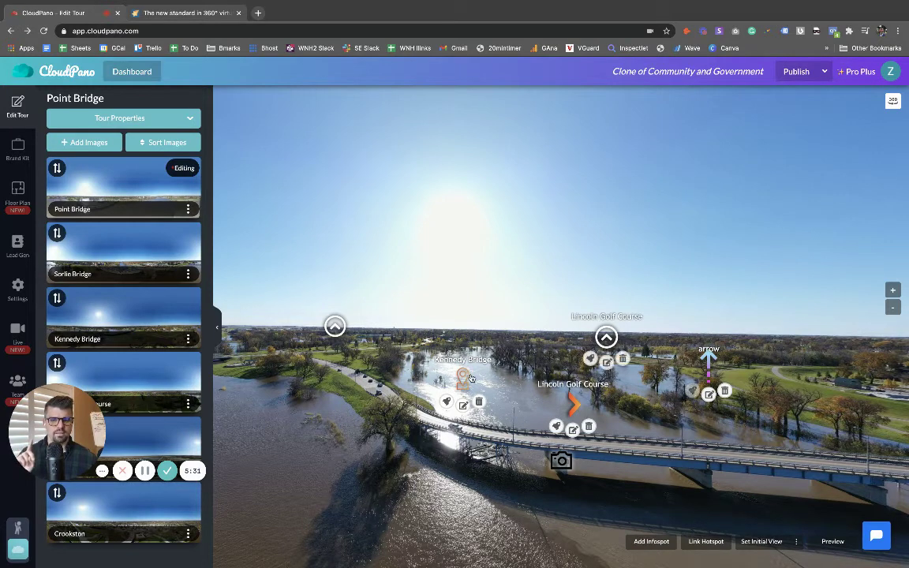
- Copy the community hotspot icon Green.png to the personal library and apply it to the hotspot linking to Kennedy Bridge
{"action": "left_click", "coordinate": [463, 405]}
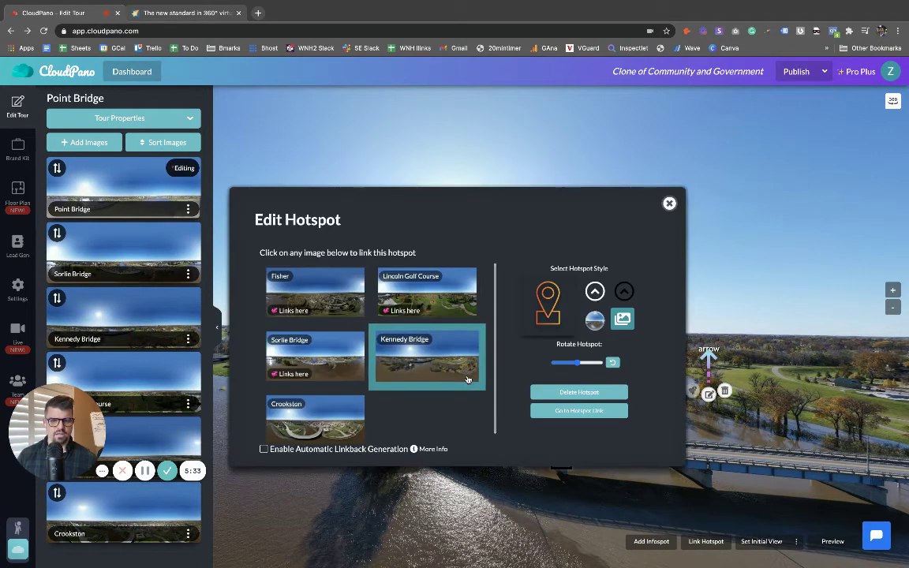
{"action": "left_click", "coordinate": [623, 319]}
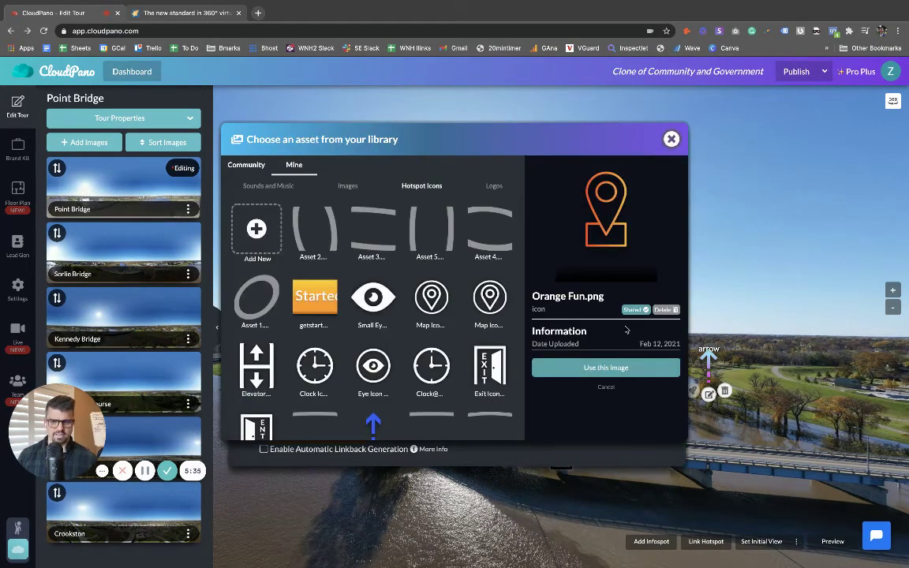
{"action": "left_click", "coordinate": [246, 165]}
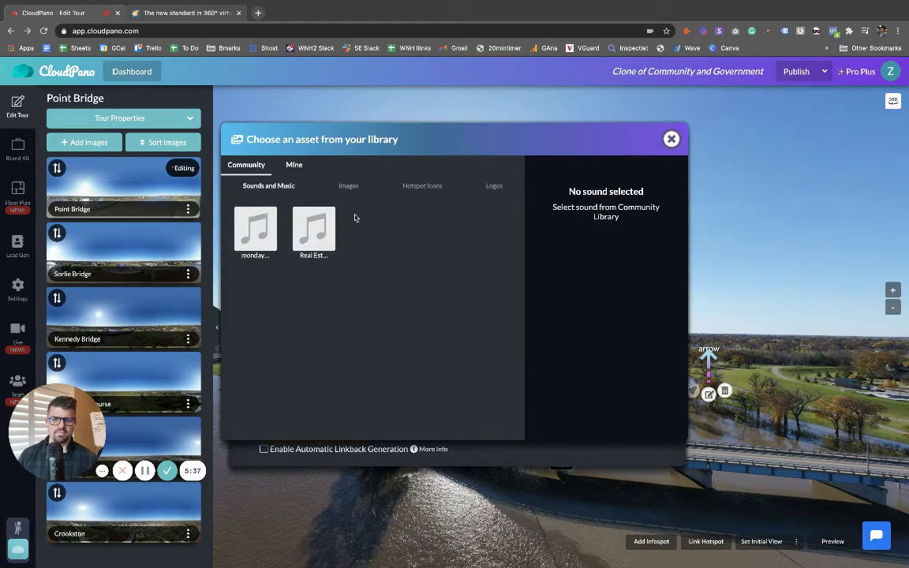
{"action": "left_click", "coordinate": [348, 186]}
{"action": "left_click", "coordinate": [411, 189]}
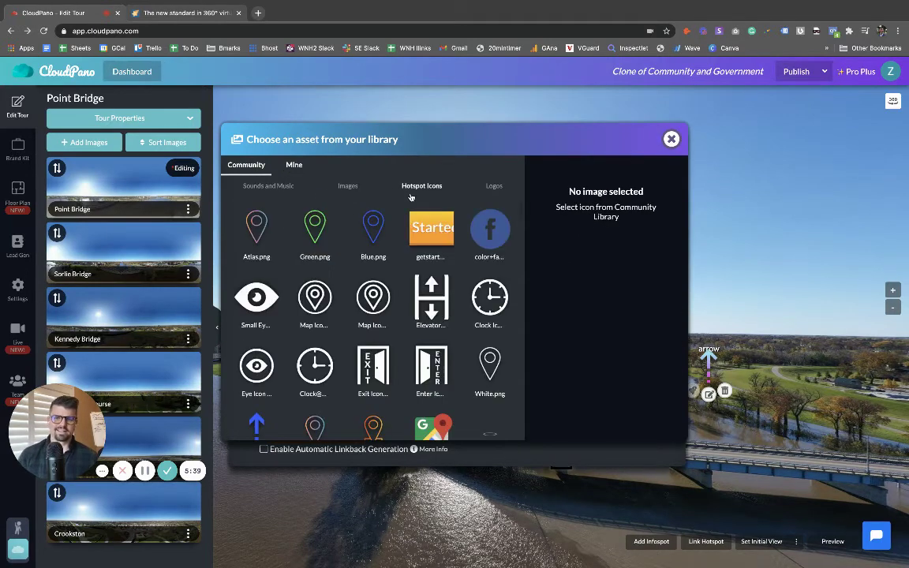
{"action": "left_click", "coordinate": [313, 242]}
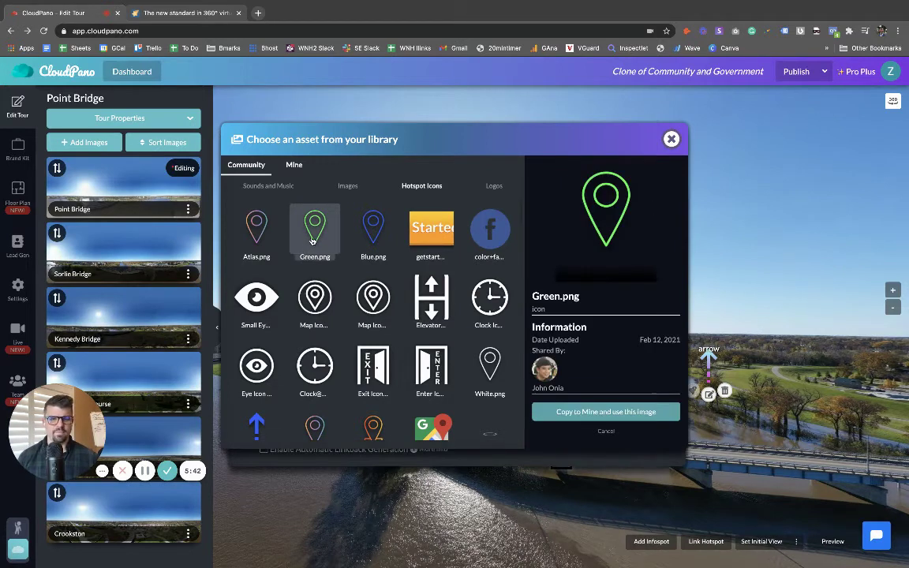
{"action": "left_click", "coordinate": [578, 412]}
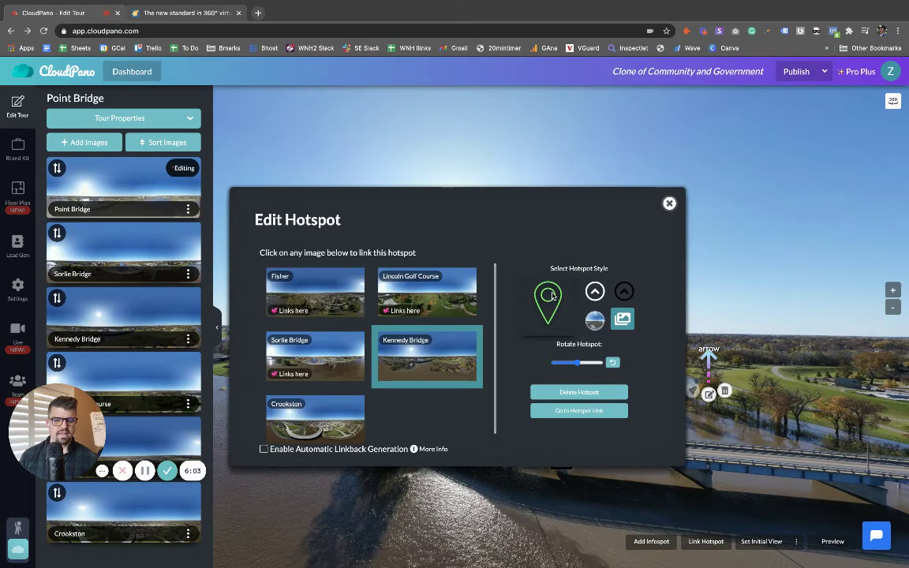
{"action": "left_click", "coordinate": [408, 368]}
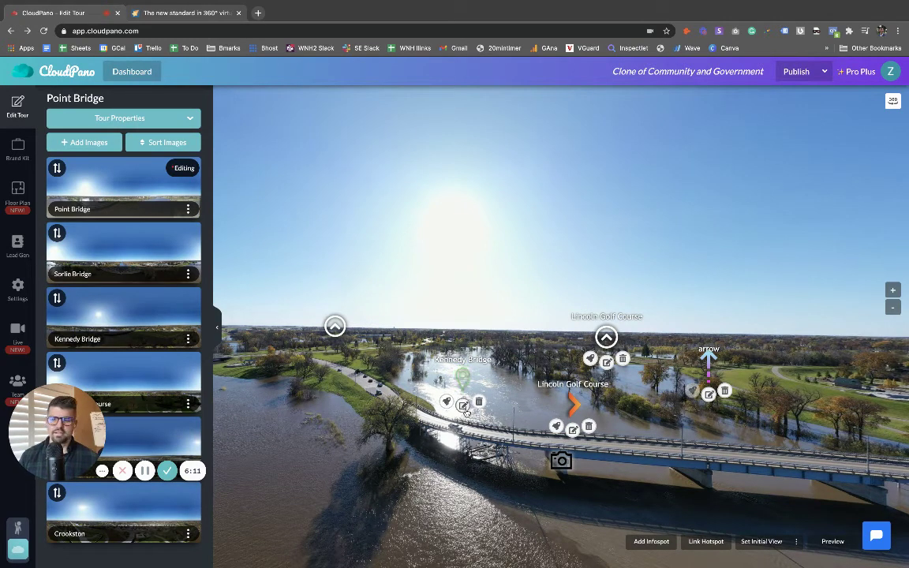
- Reopen the Kennedy Bridge hotspot's icon choice and examine the personal hotspot icons down to the coloured arrows and chevrons
{"action": "left_click", "coordinate": [463, 405]}
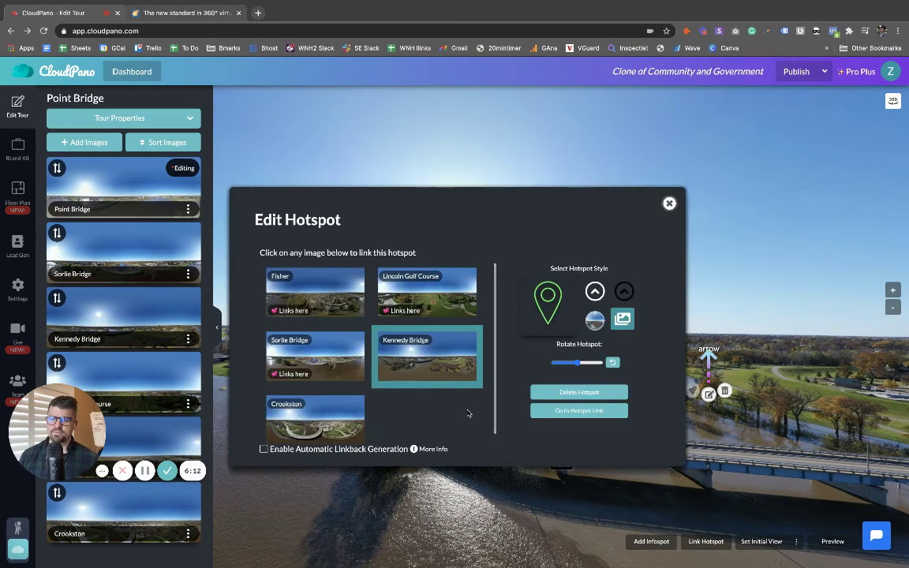
{"action": "left_click", "coordinate": [620, 320]}
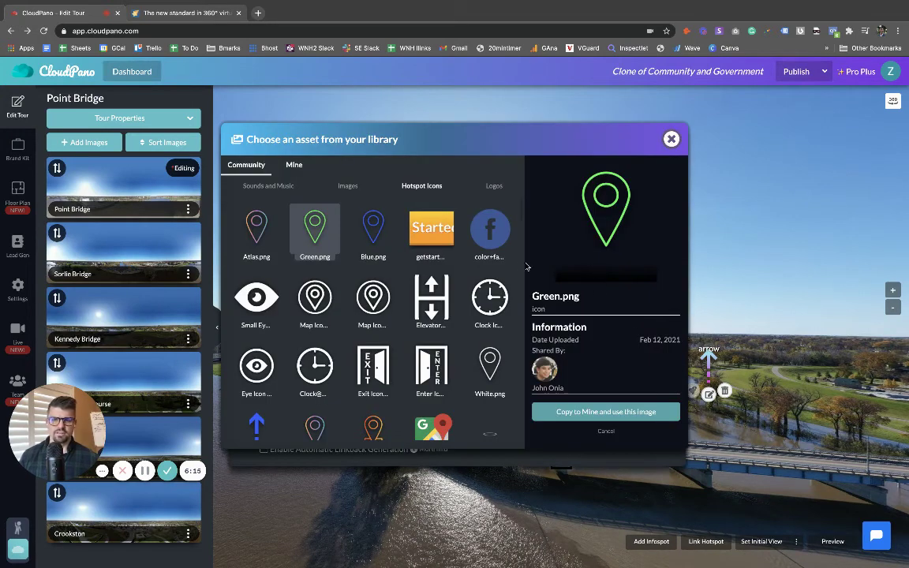
{"action": "left_click", "coordinate": [293, 164]}
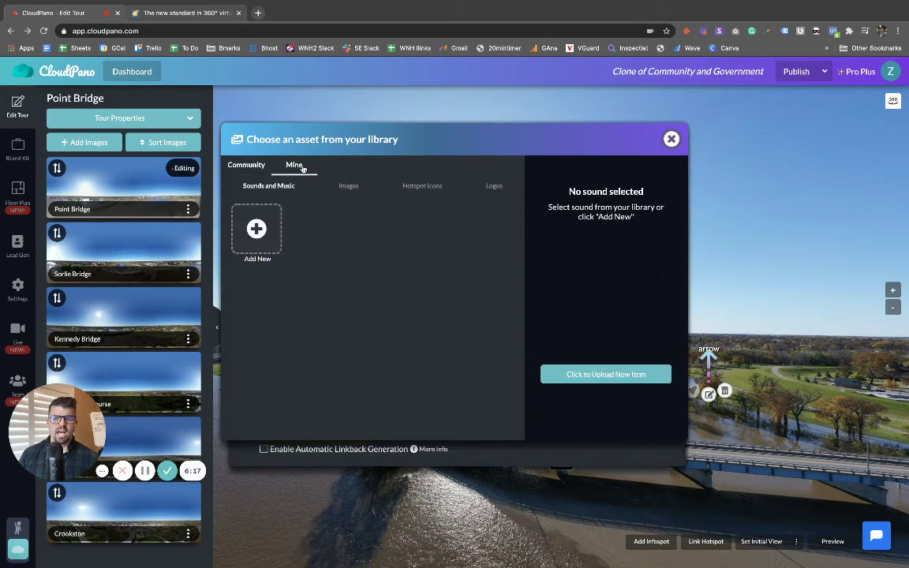
{"action": "left_click", "coordinate": [426, 185]}
{"action": "scroll", "coordinate": [420, 318], "scroll_direction": "down", "scroll_amount": 5}
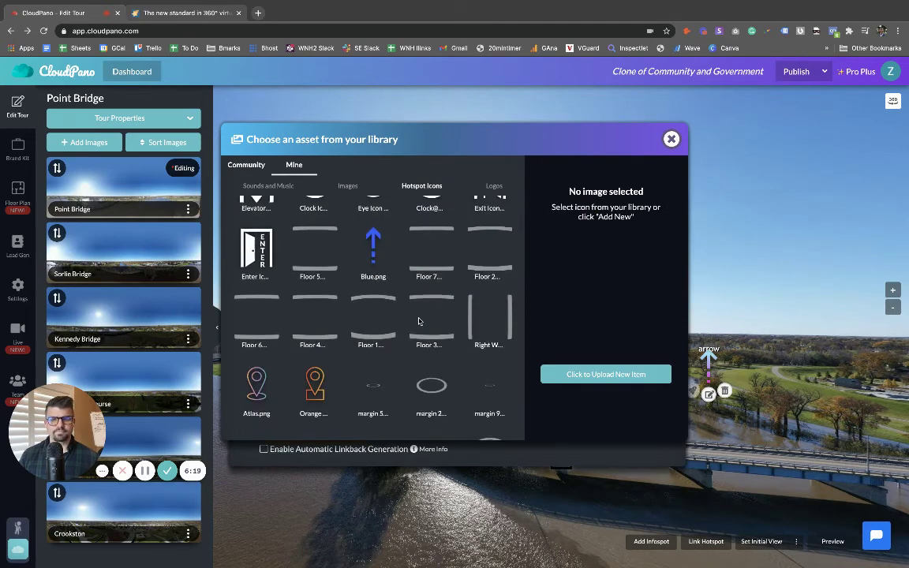
{"action": "scroll", "coordinate": [419, 319], "scroll_direction": "down", "scroll_amount": 10}
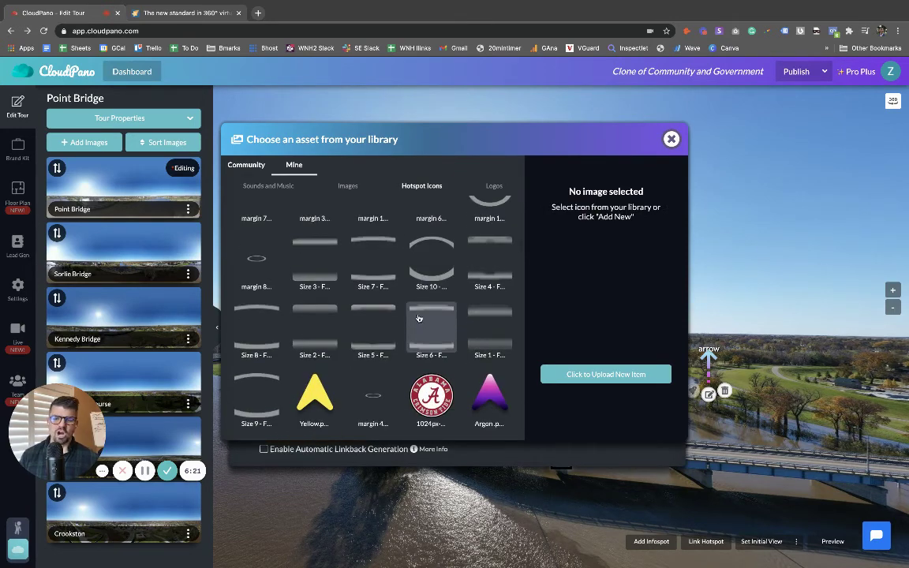
{"action": "scroll", "coordinate": [419, 321], "scroll_direction": "down", "scroll_amount": 10}
{"action": "scroll", "coordinate": [417, 324], "scroll_direction": "down", "scroll_amount": 1}
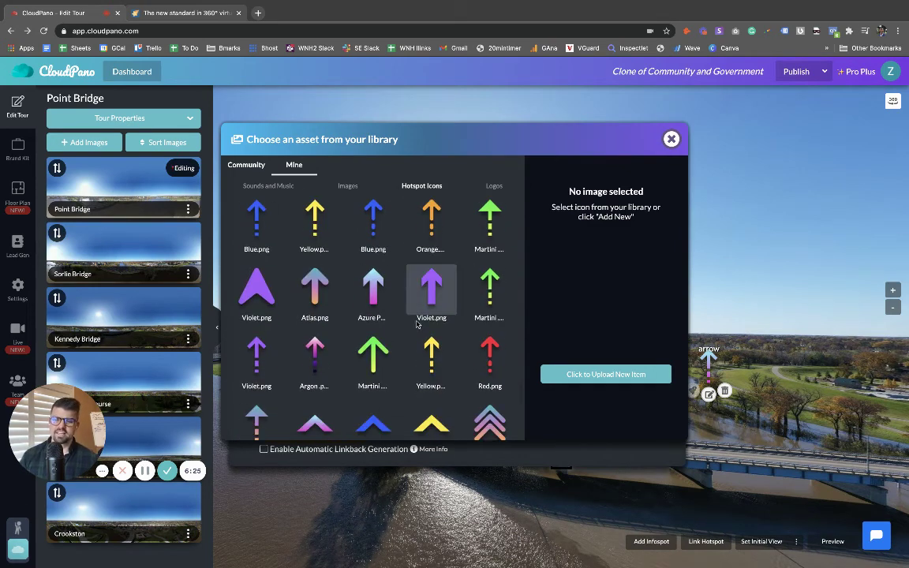
{"action": "scroll", "coordinate": [413, 301], "scroll_direction": "down", "scroll_amount": 3}
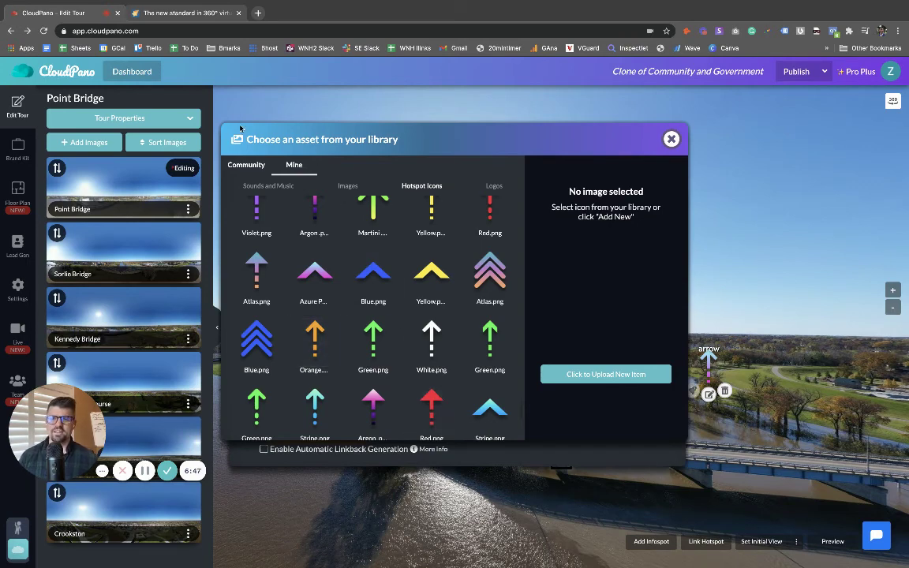
- Switch to the CloudPano website and open its Pro Plus upgrade page
{"action": "left_click", "coordinate": [200, 16]}
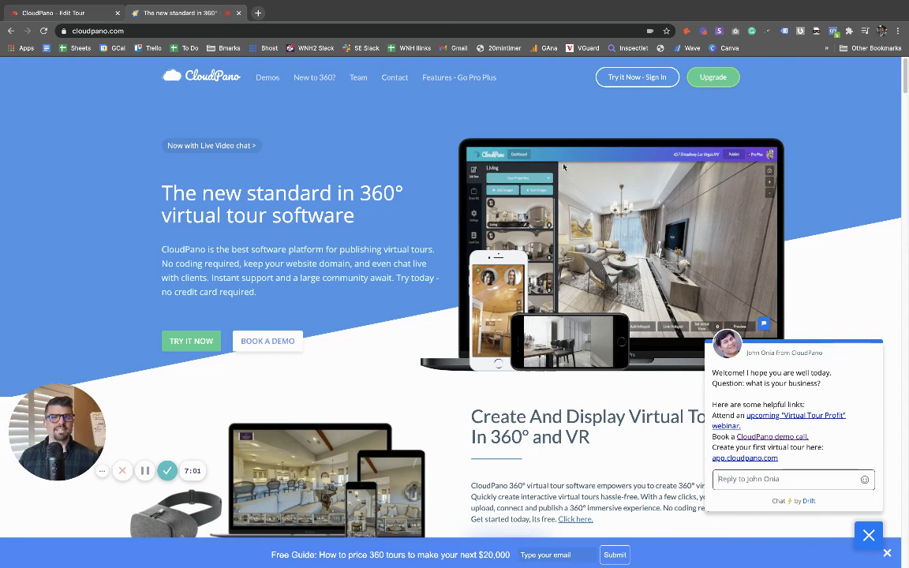
{"action": "left_click", "coordinate": [733, 78]}
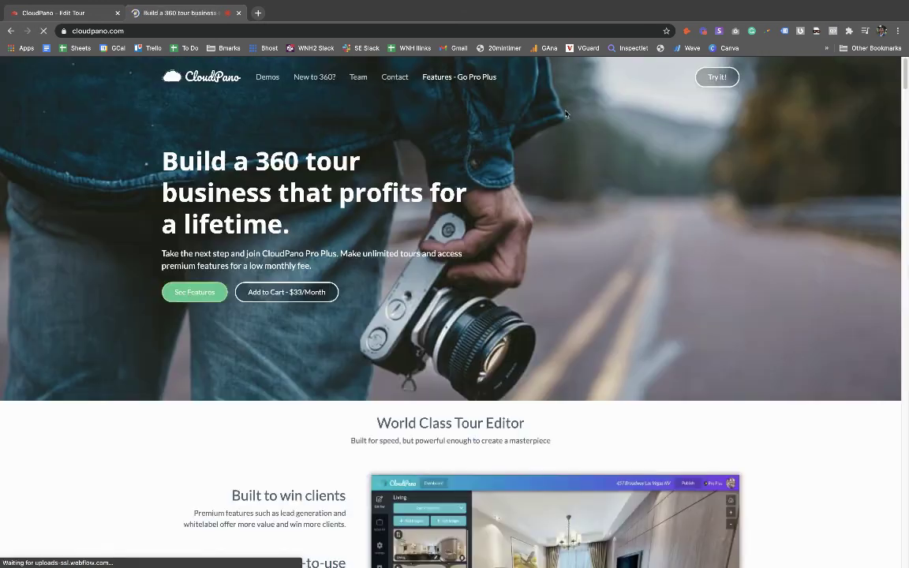